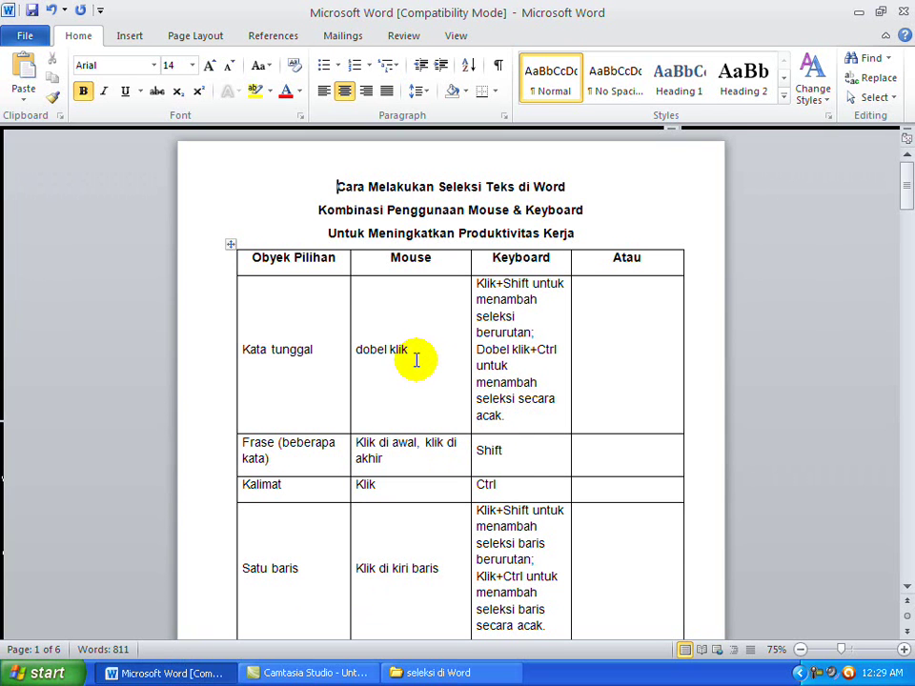
Review the table of text selection methods on page 1 and the sample text that follows it
scroll(415, 359, "down", 2)
scroll(415, 359, "down", 12)
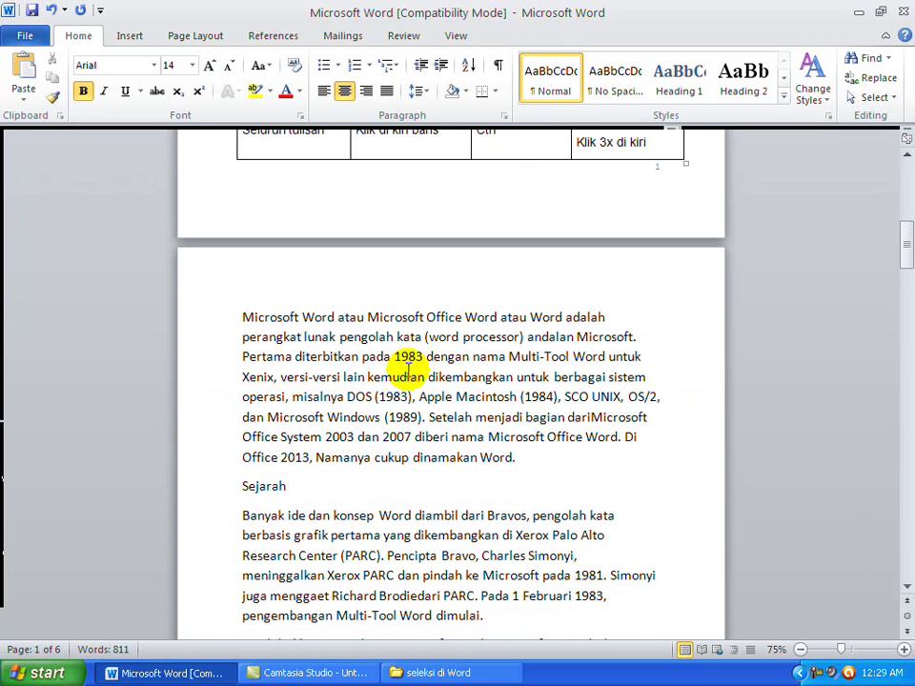
scroll(398, 381, "up", 3)
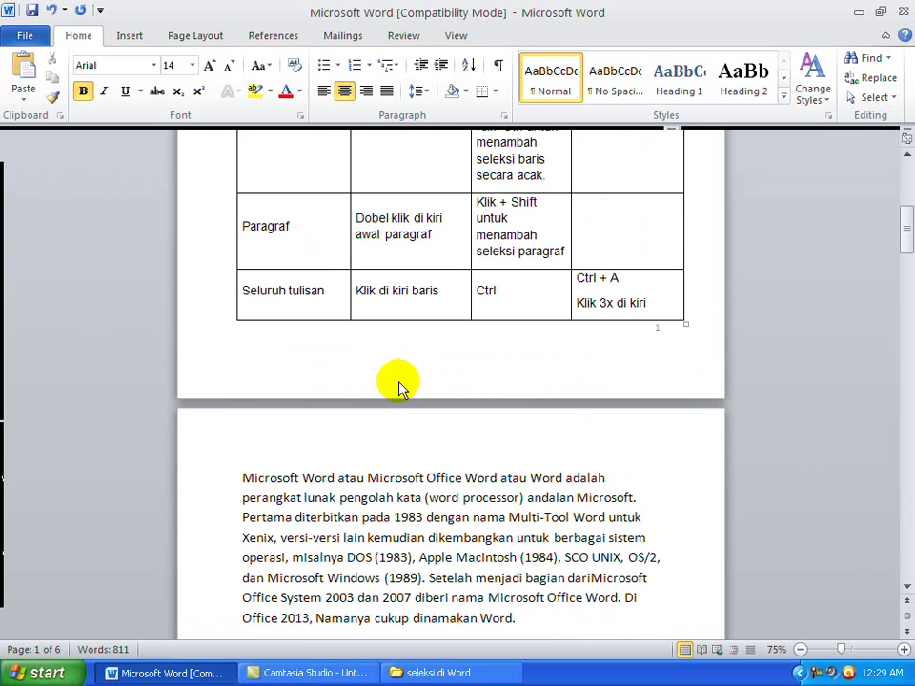
scroll(398, 381, "up", 5)
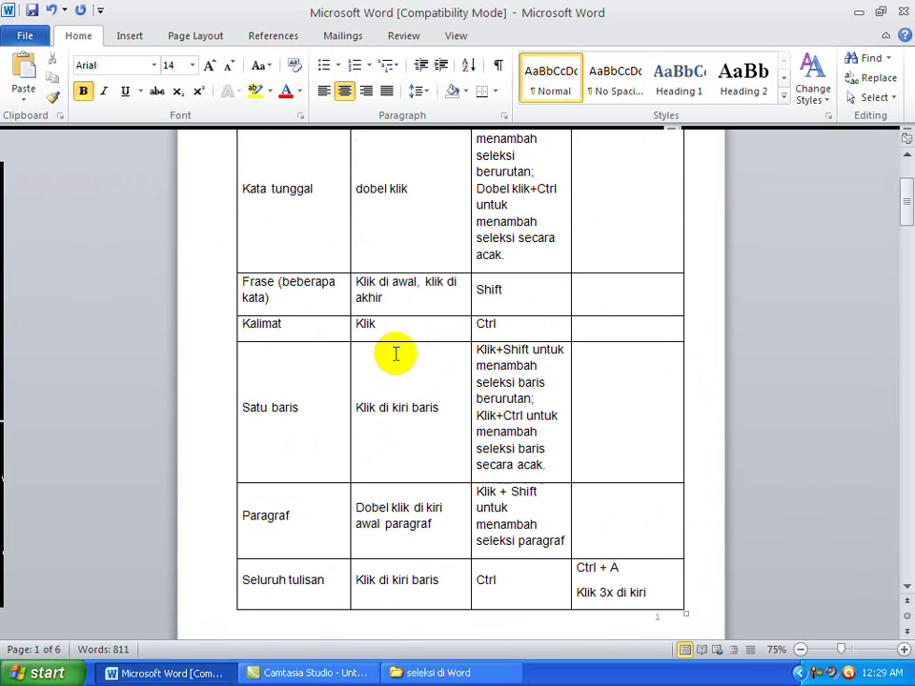
scroll(396, 353, "up", 3)
scroll(395, 353, "down", 4)
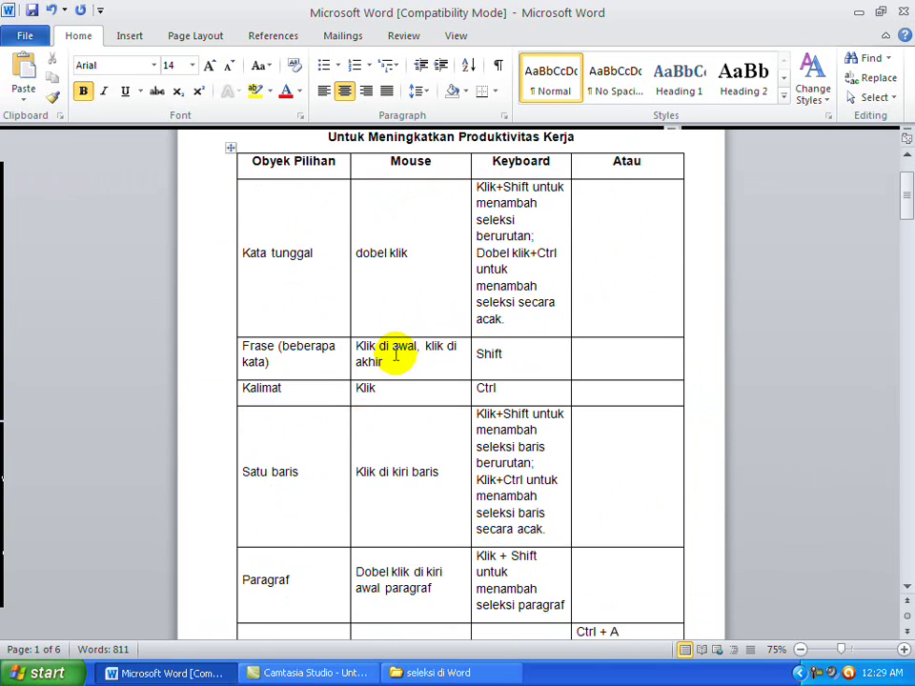
scroll(395, 354, "up", 3)
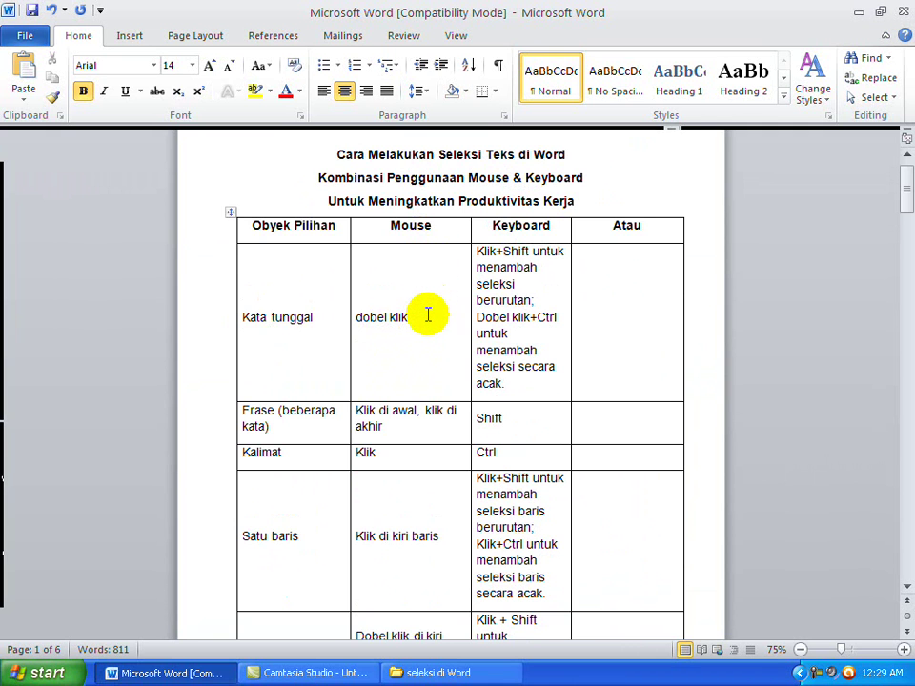
Select the single words "Microsoft", "Word" and "Office" one after another in the first line of page 2, then clear the selection
scroll(428, 329, "down", 3)
scroll(428, 340, "down", 7)
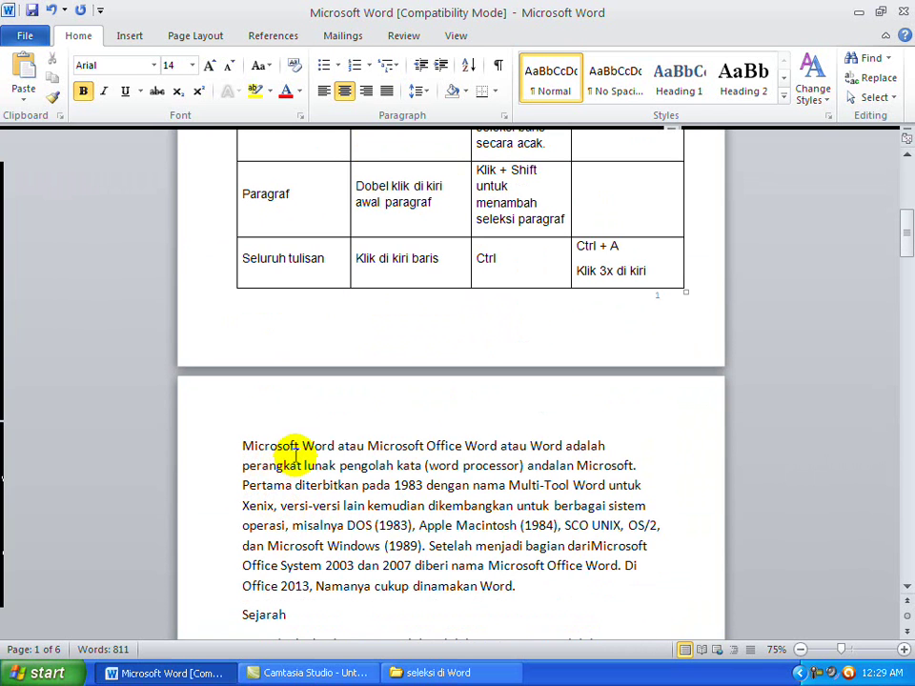
double_click(270, 446)
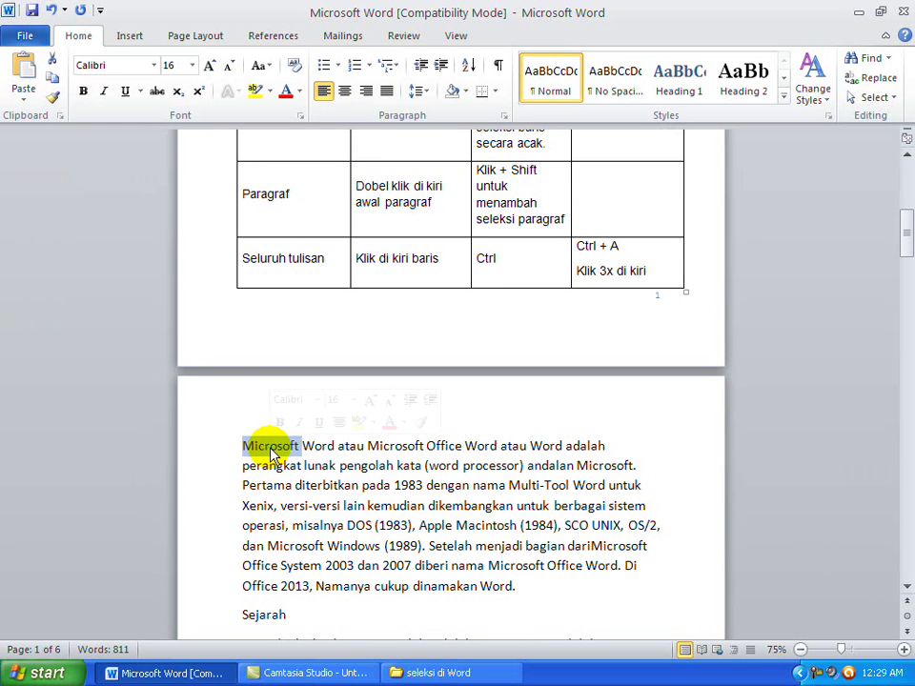
double_click(317, 444)
double_click(438, 446)
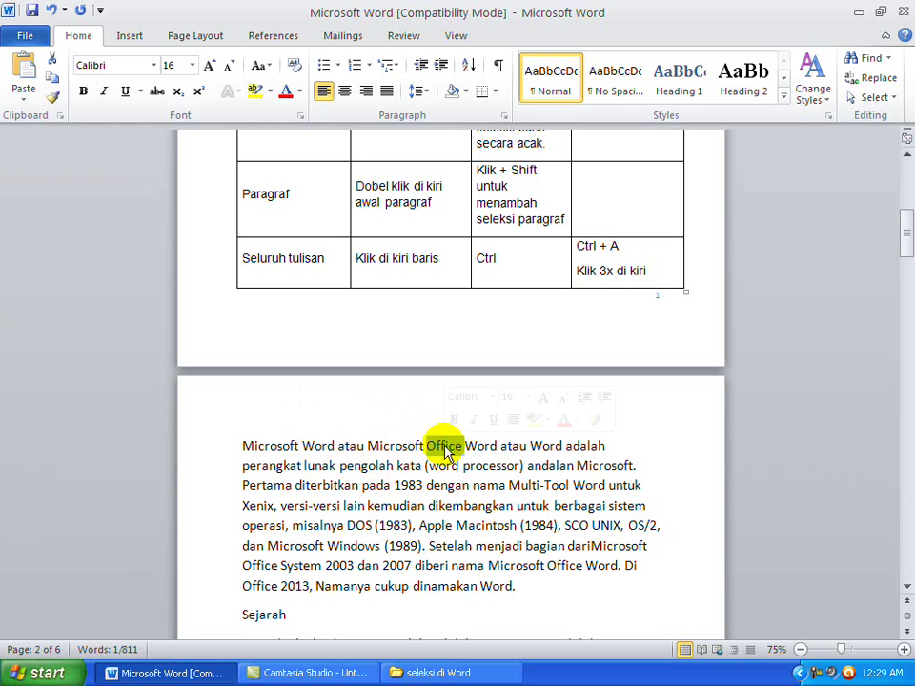
left_click(523, 461)
Select the first word "Microsoft" on page 2, extend the selection in stages through "Apple Macintosh", then clear it
scroll(520, 474, "up", 5)
scroll(519, 474, "up", 4)
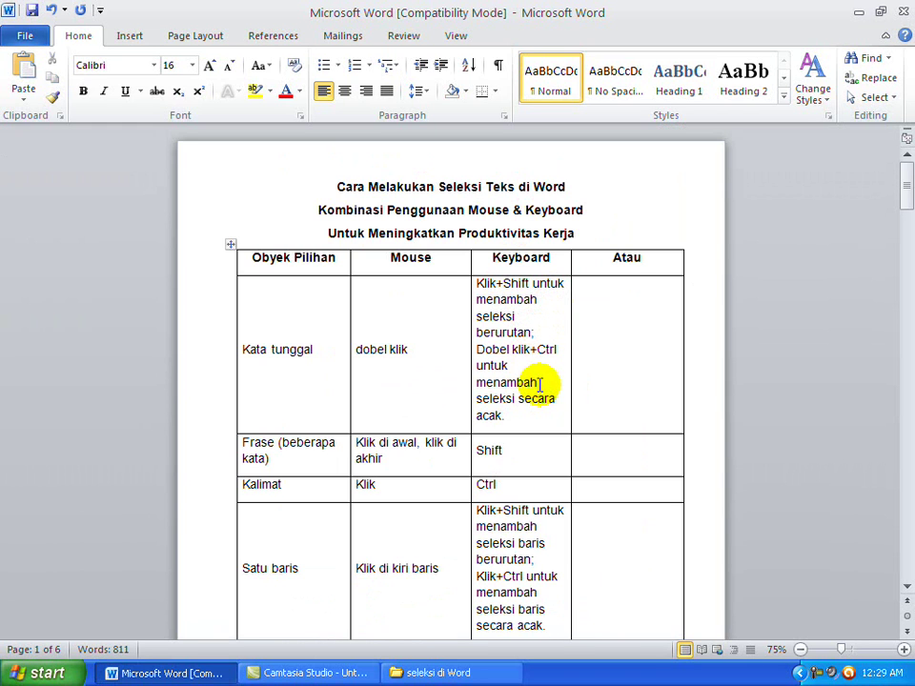
scroll(511, 437, "down", 10)
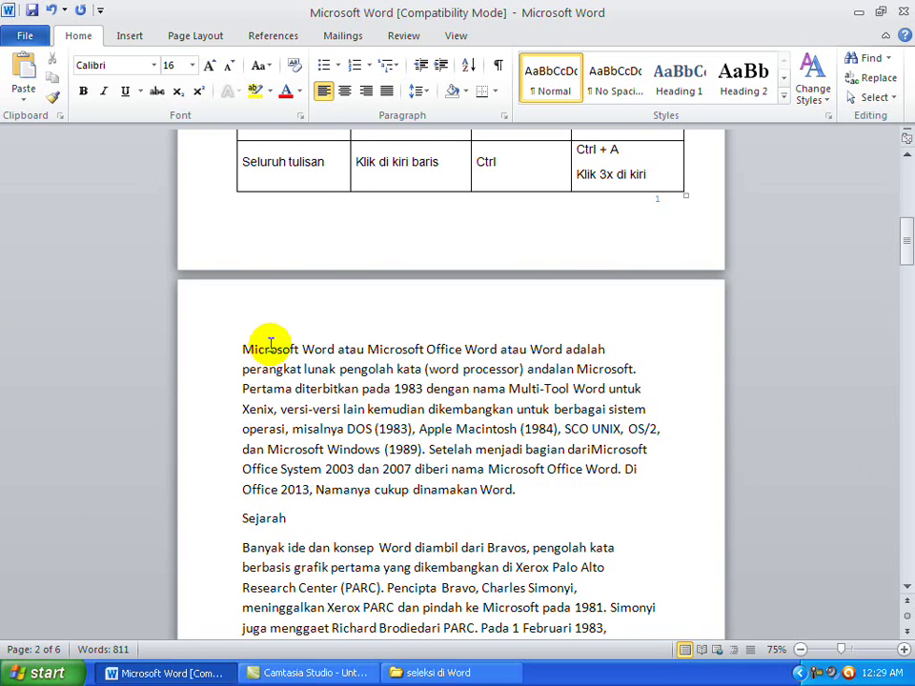
double_click(269, 350)
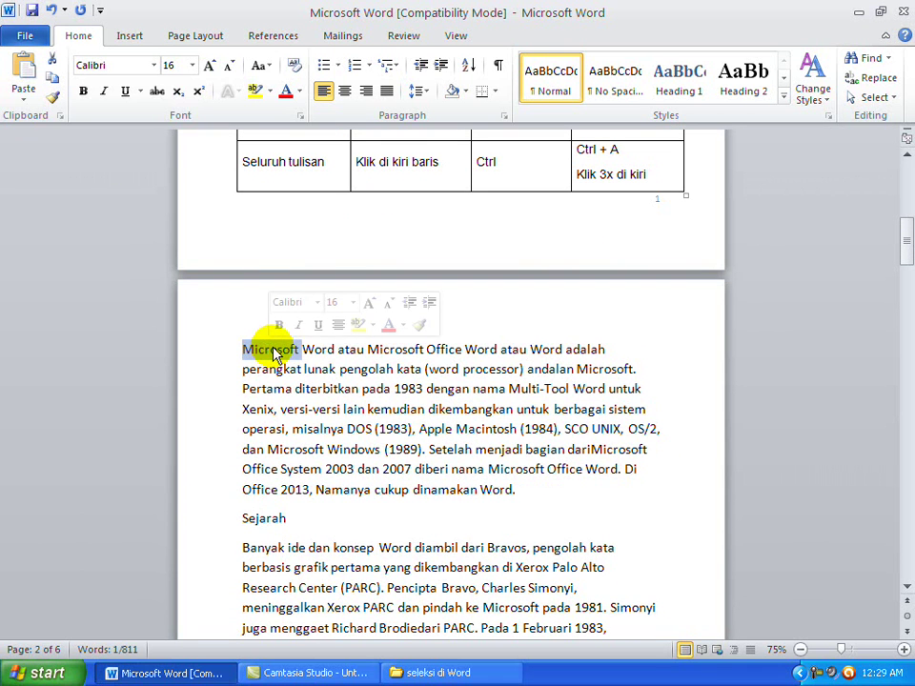
left_click(336, 349, "shift")
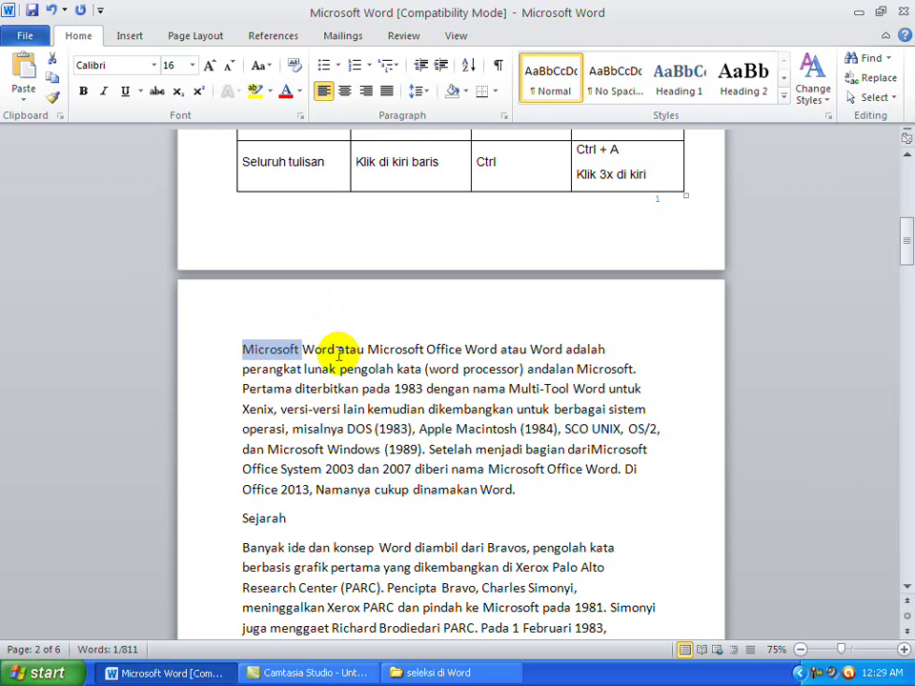
left_click_drag(321, 352, 514, 355)
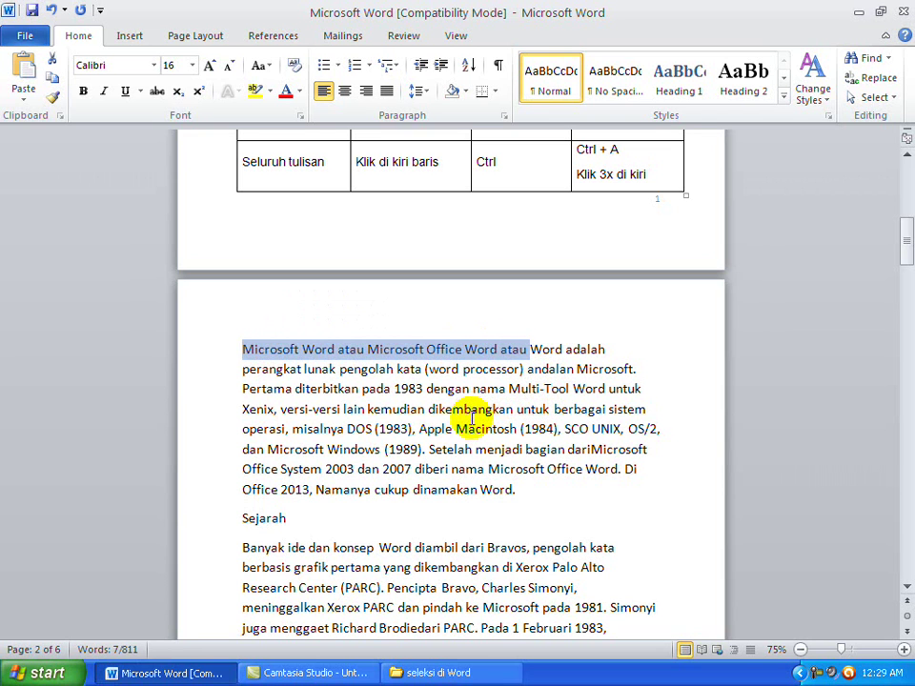
left_click(518, 431, "shift")
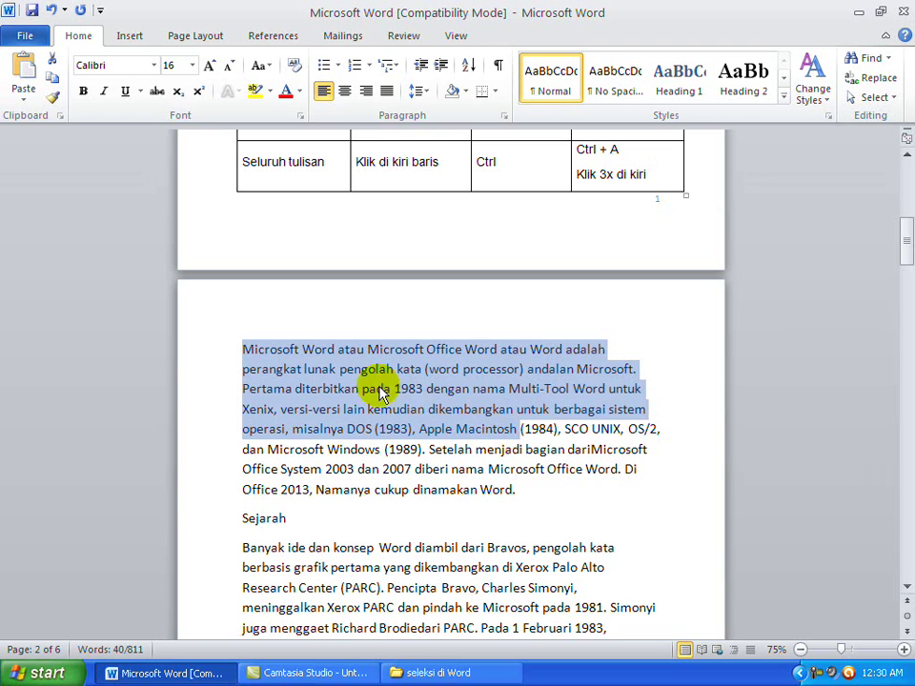
left_click(290, 348)
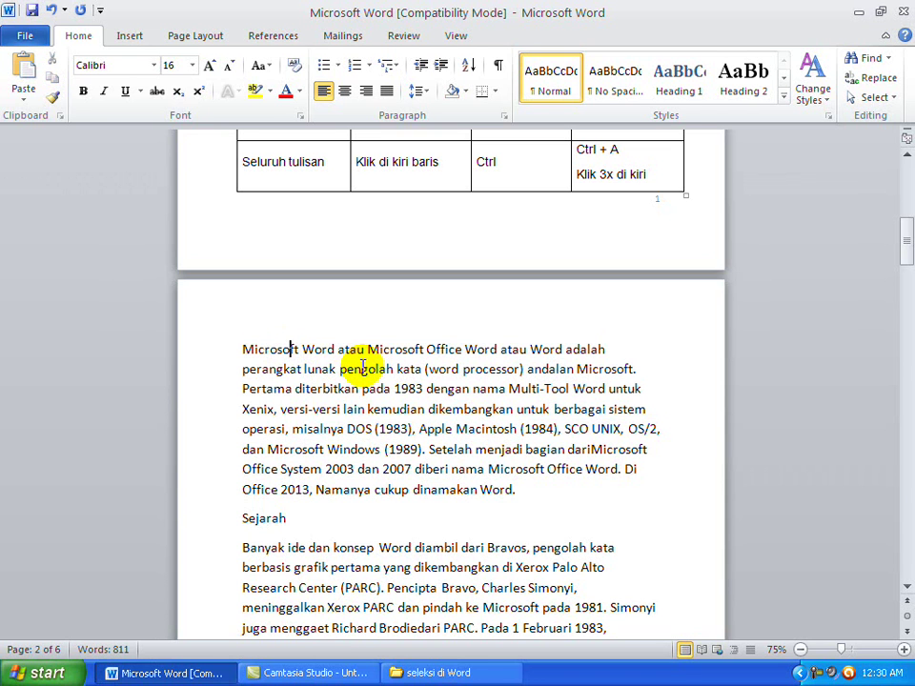
Select the first word "Microsoft" again and extend the selection consecutively to cover "Microsoft Word atau Microsoft Office"
double_click(263, 350)
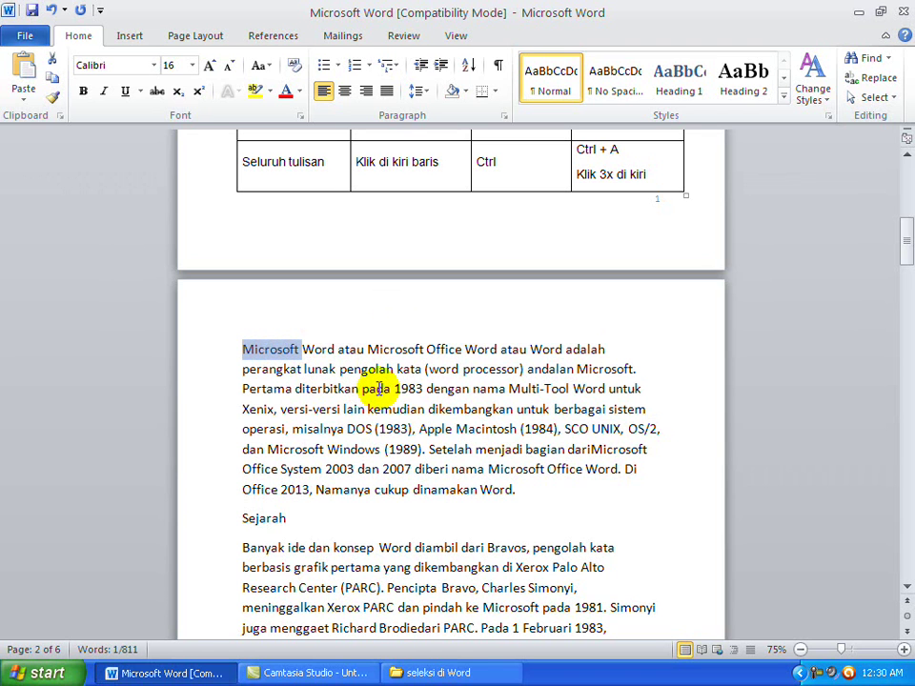
left_click(324, 350, "shift")
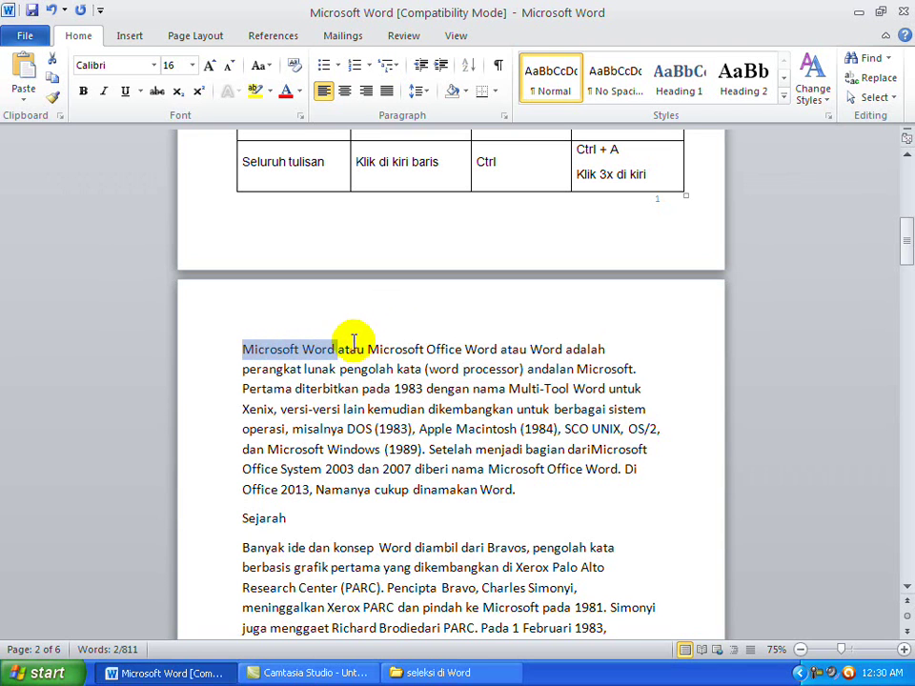
mouse_move(411, 370)
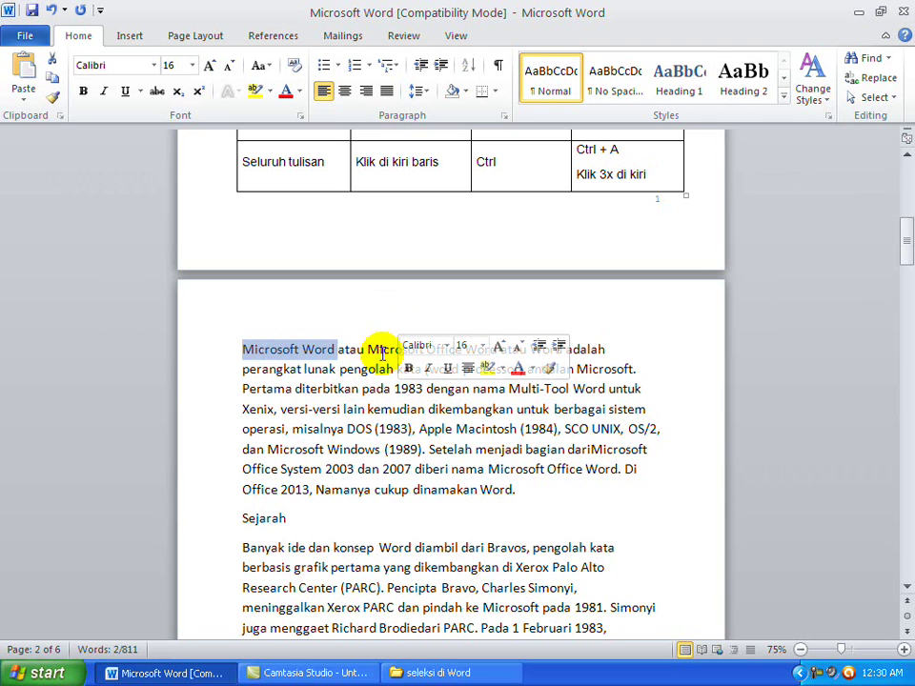
left_click_drag(381, 353, 486, 358)
Select the "Frase (beberapa kata)" row in the selection methods table on page 1
scroll(482, 397, "up", 2)
scroll(482, 397, "up", 10)
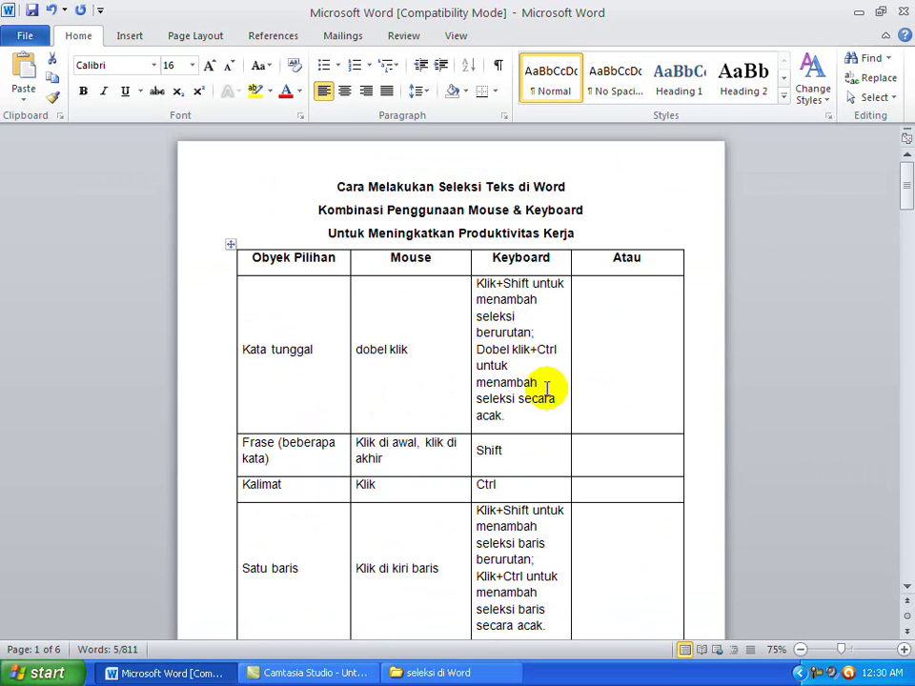
scroll(523, 367, "down", 1)
scroll(518, 366, "down", 4)
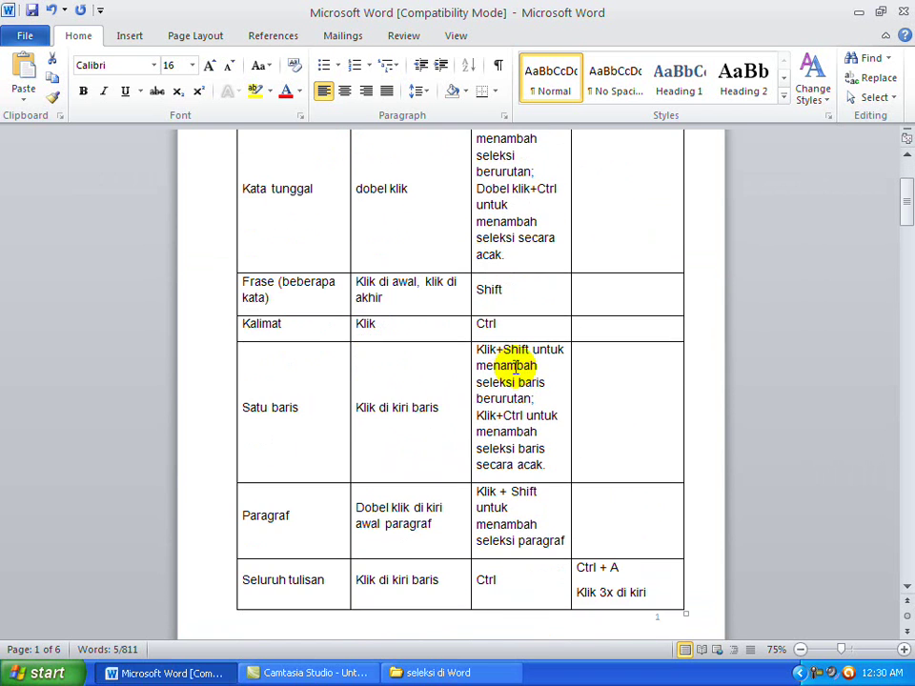
left_click(208, 295)
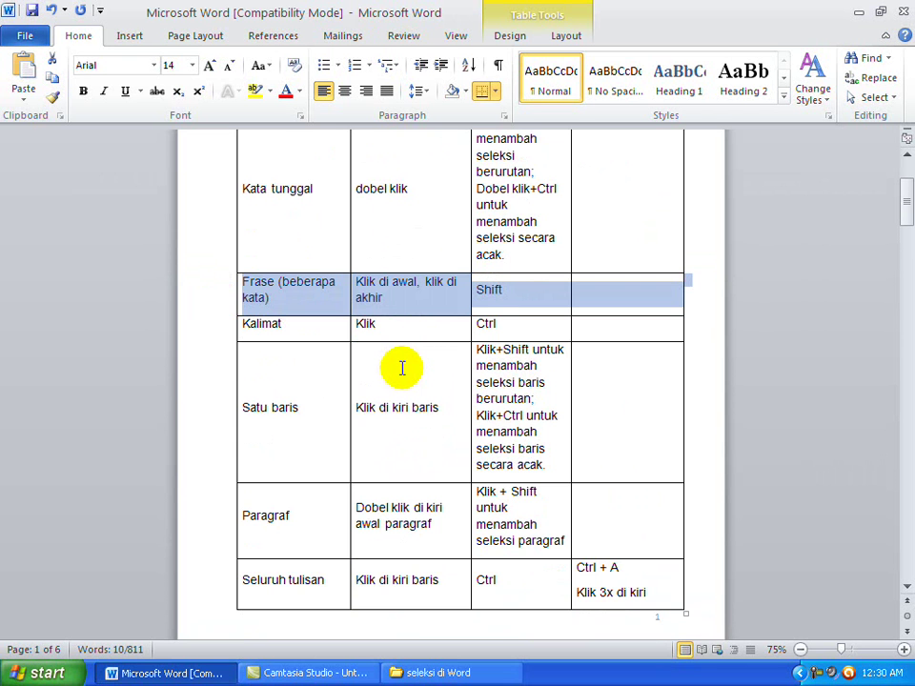
Select the text from the start of the first paragraph on page 2 through the word "operasi"
scroll(401, 368, "down", 12)
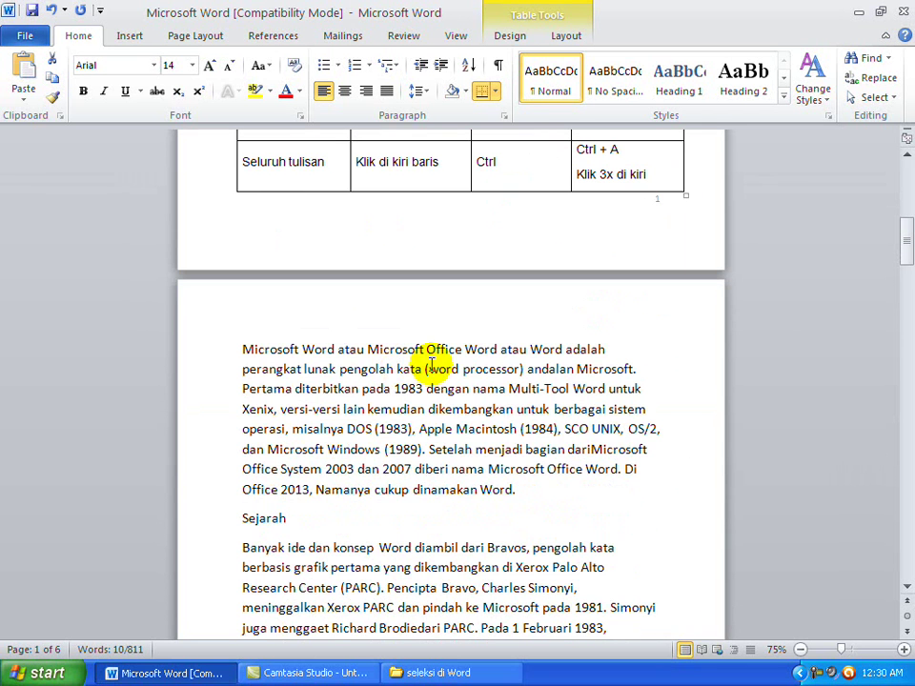
left_click(244, 349)
key("shift+Right")
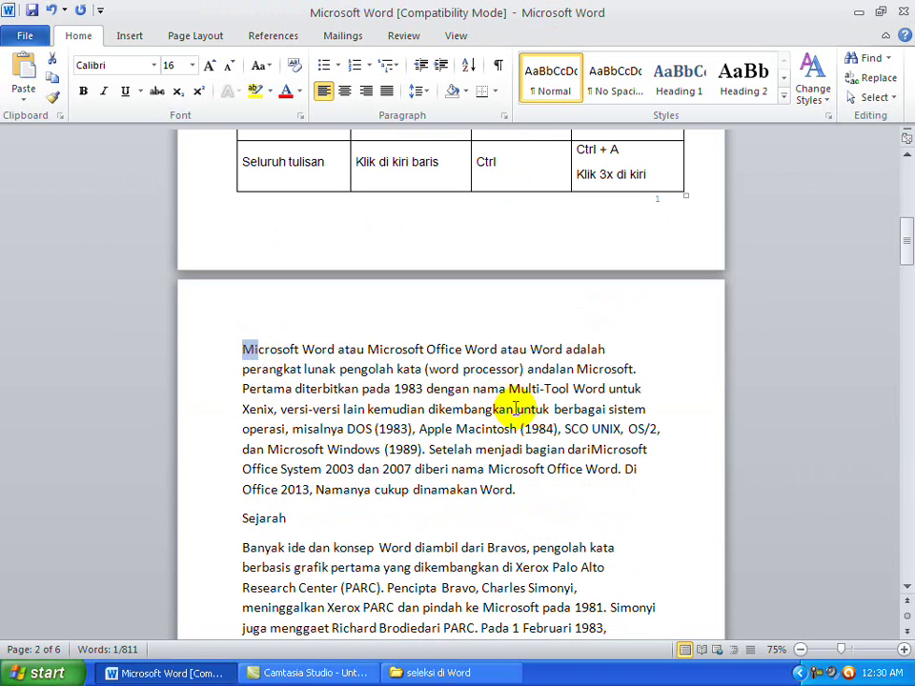
left_click(288, 429)
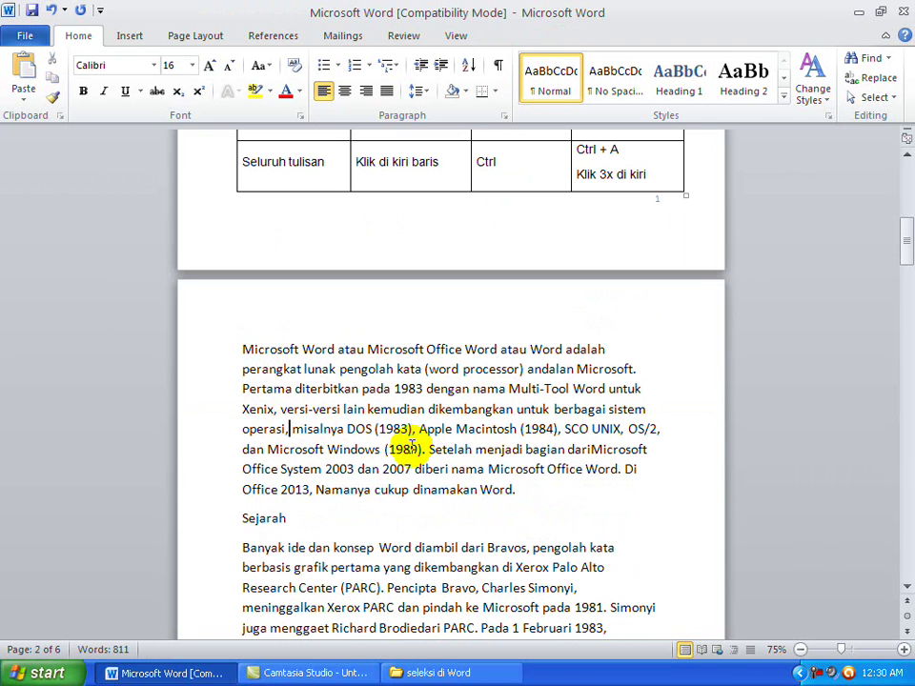
left_click(241, 349)
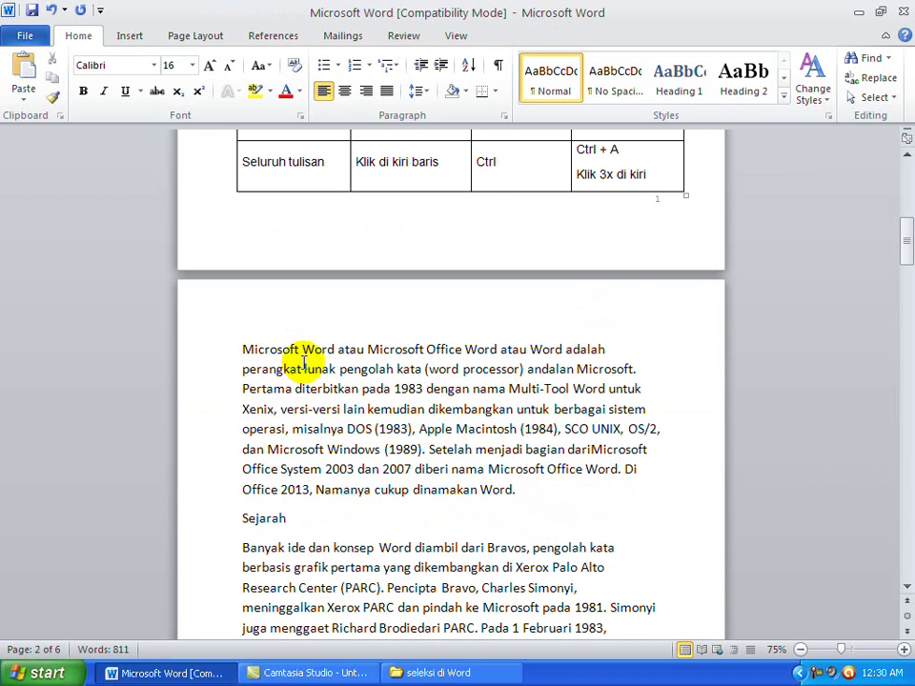
left_click(255, 426, "shift")
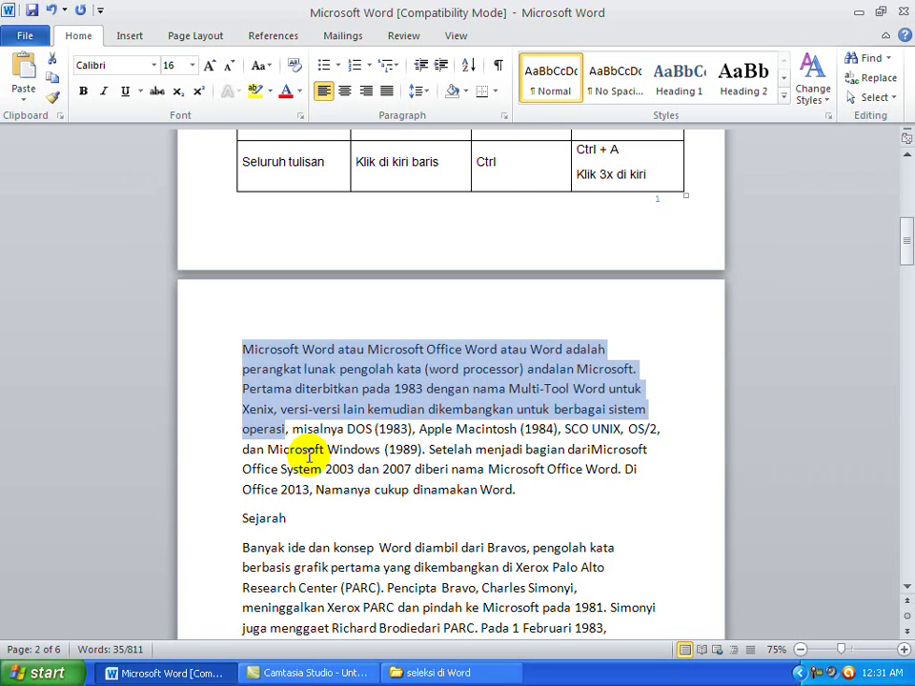
Select the "Kalimat" row in the selection methods table on page 1
scroll(315, 453, "up", 5)
scroll(321, 451, "up", 1)
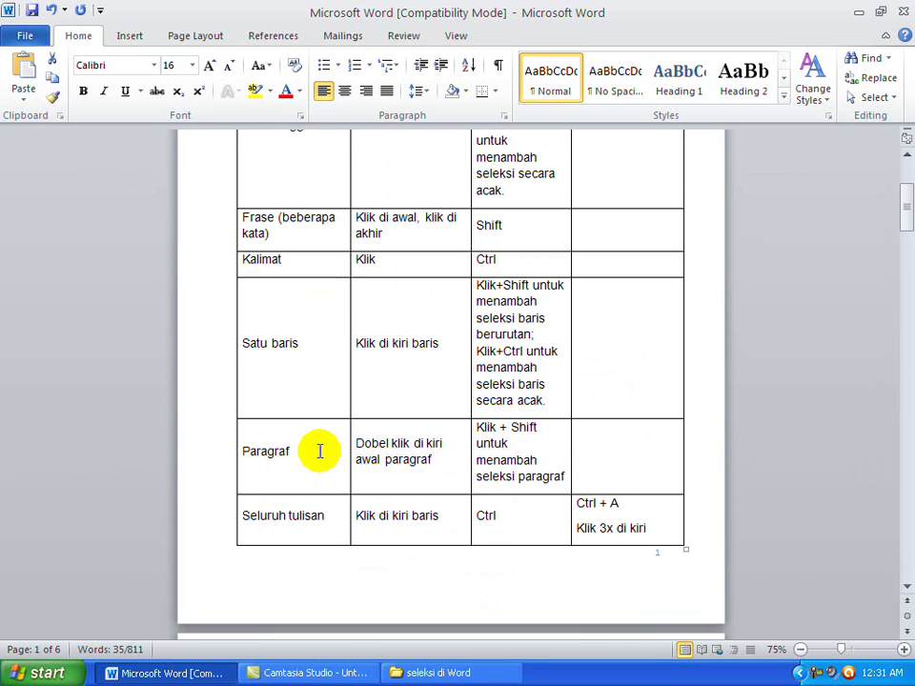
left_click(204, 269)
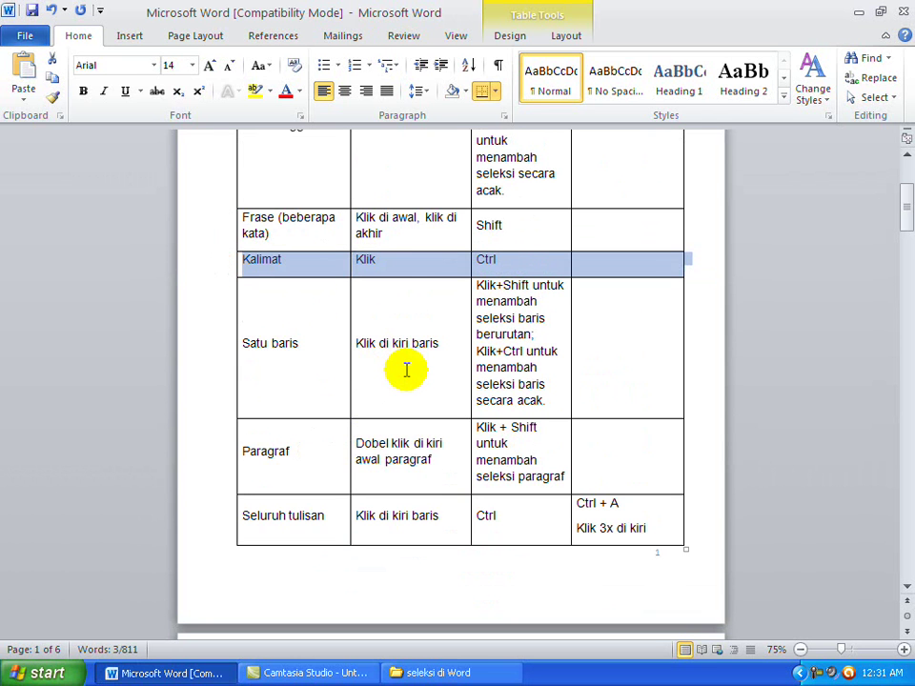
Select the whole first sentence of the opening paragraph on page 2, ending with "andalan Microsoft."
scroll(406, 370, "down", 5)
left_click(476, 449)
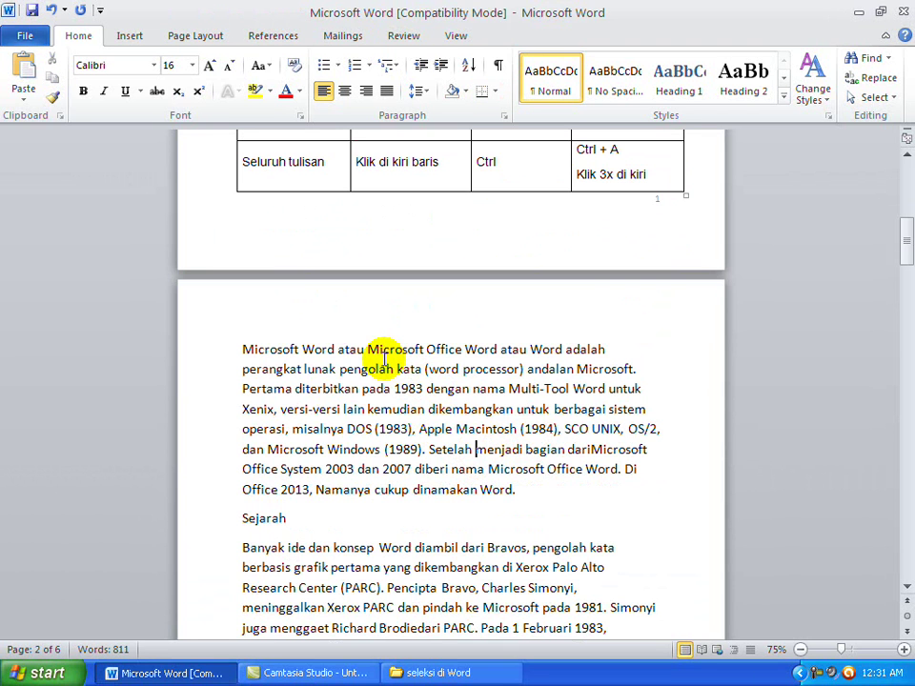
left_click(351, 351, "ctrl")
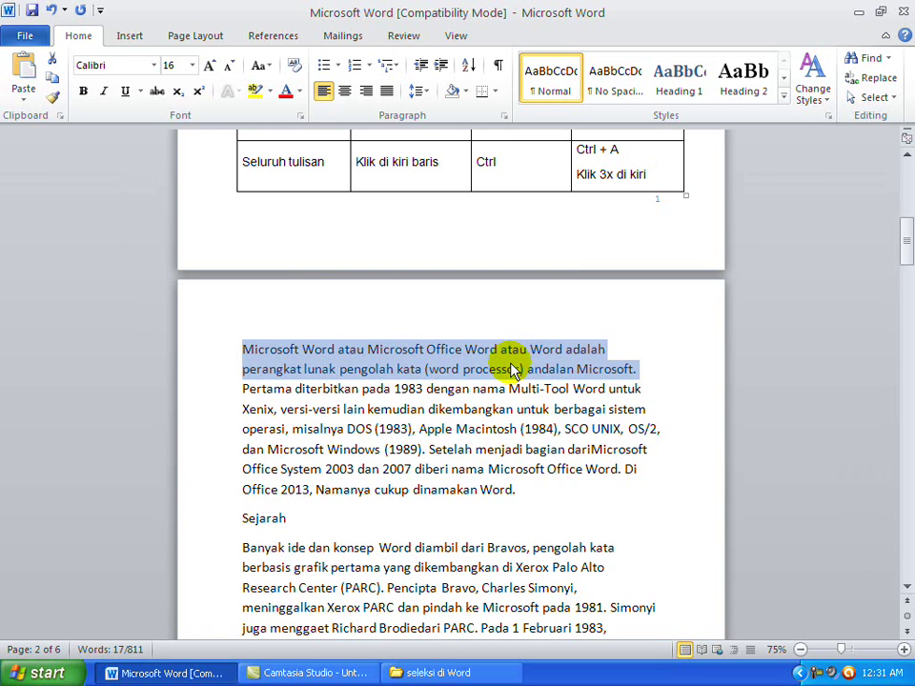
scroll(497, 422, "down", 2)
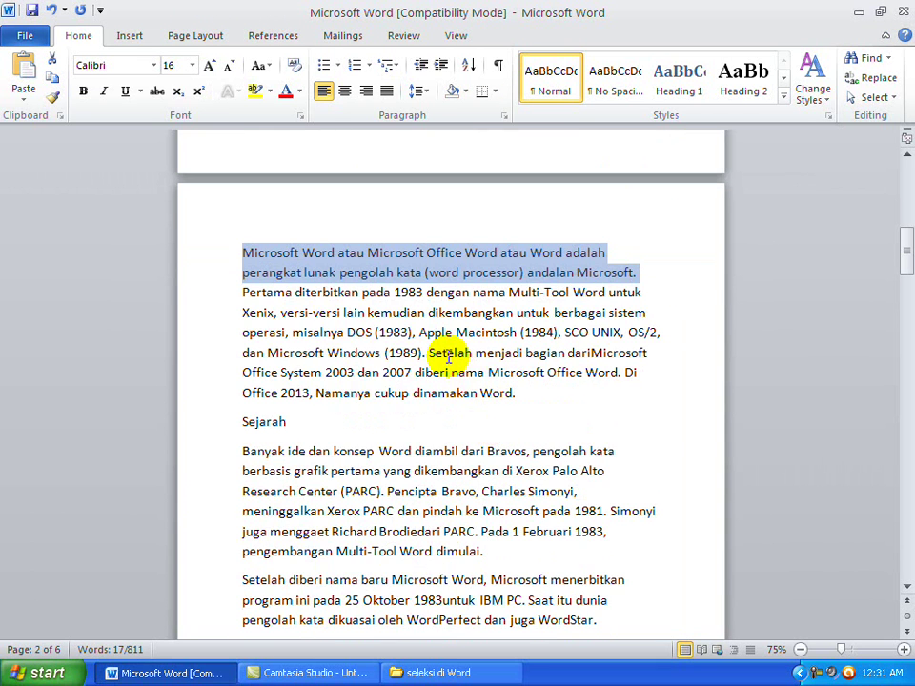
scroll(448, 356, "up", 1)
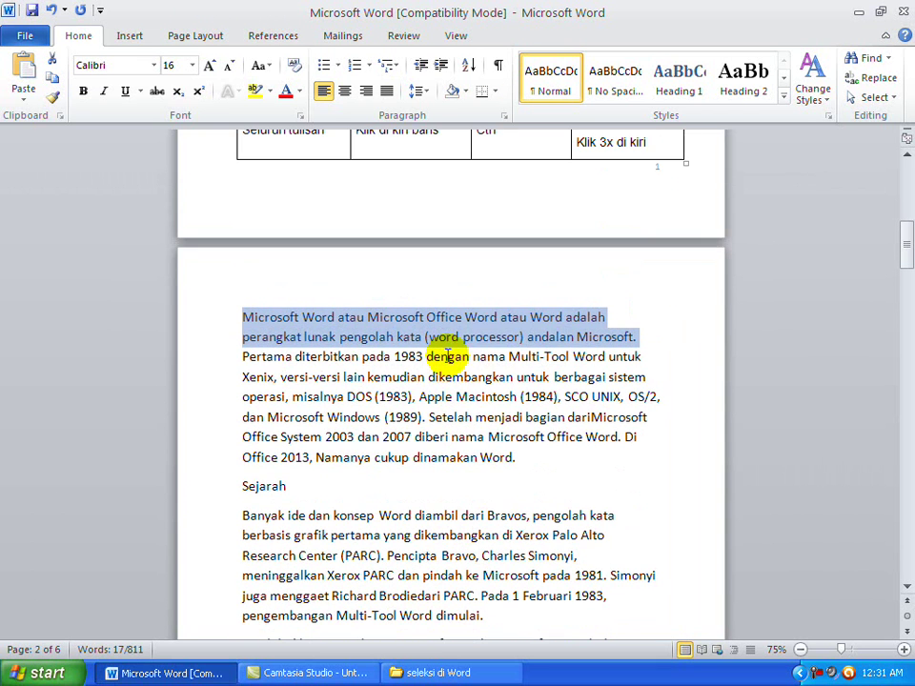
Clear the selection and select the opening paragraph's last sentence, "Di Office 2013, Namanya cukup dinamakan Word."
left_click(640, 337)
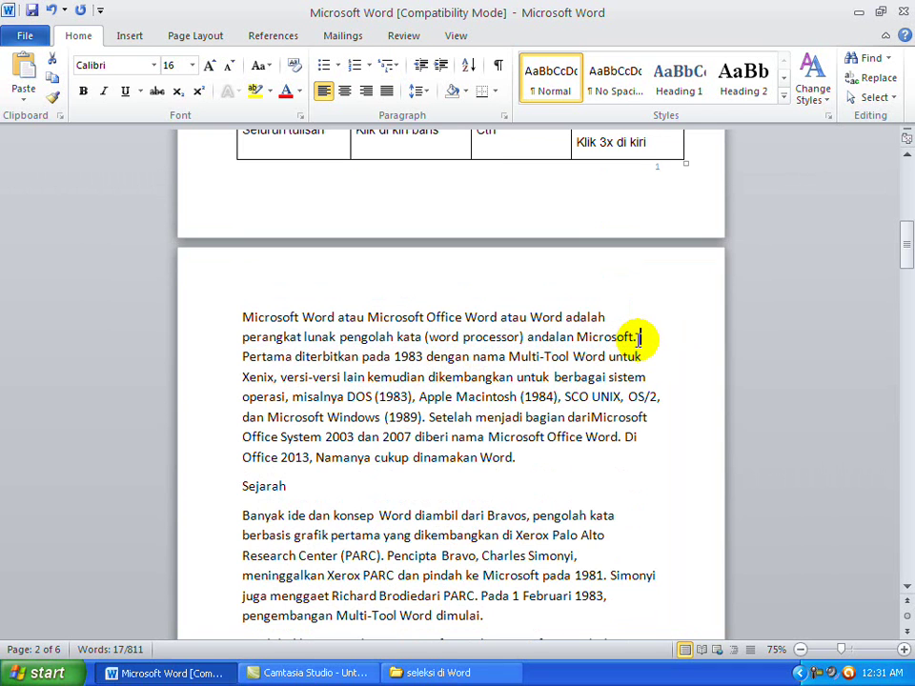
scroll(559, 494, "down", 1)
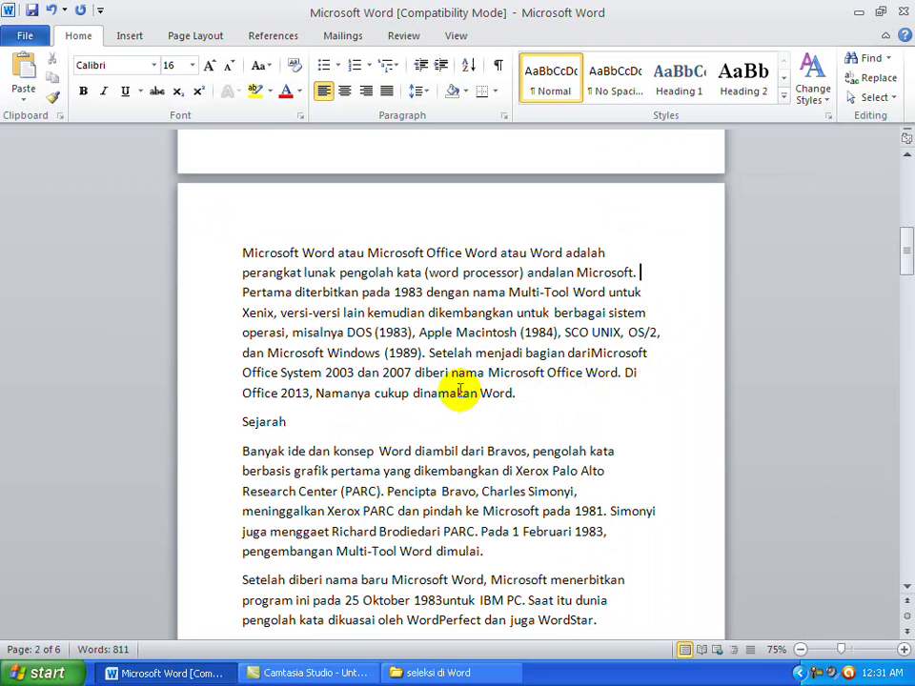
left_click(361, 394, "ctrl")
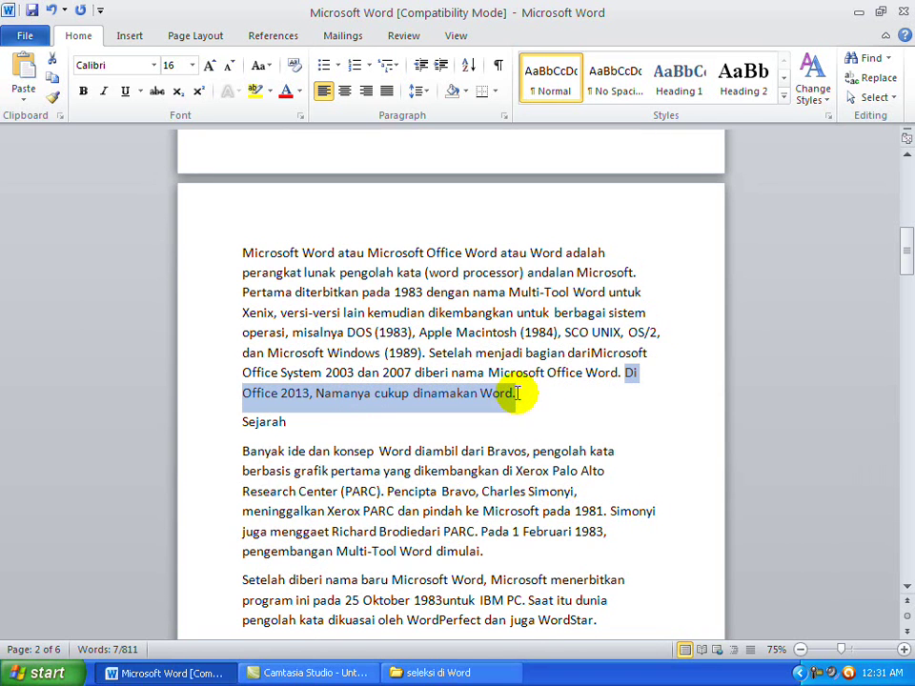
Select the "Kalimat" row and after it the "Satu baris" row in the selection methods table on page 1
scroll(496, 389, "up", 5)
scroll(519, 398, "up", 3)
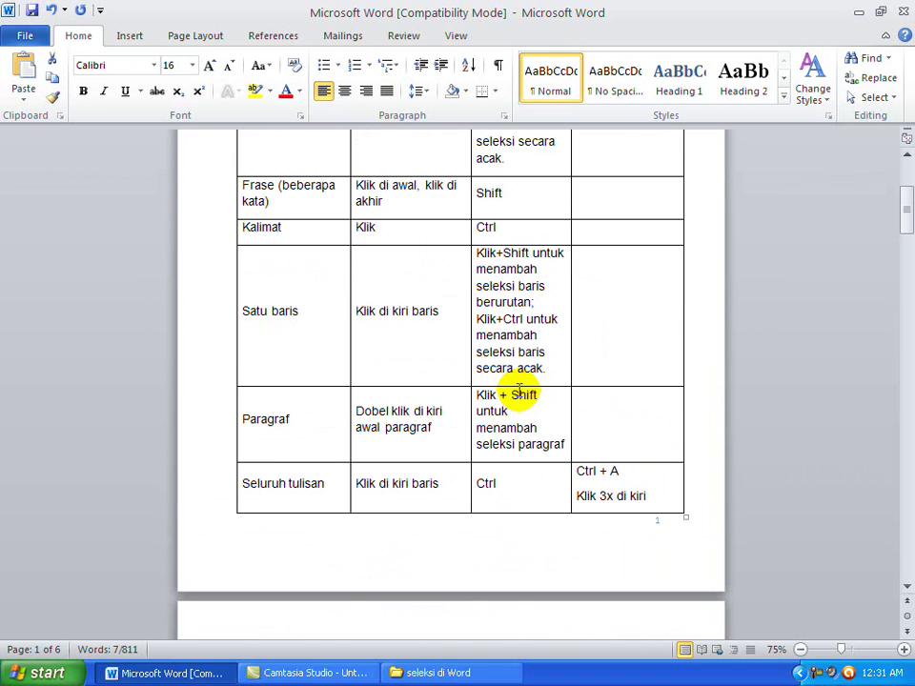
left_click(212, 227)
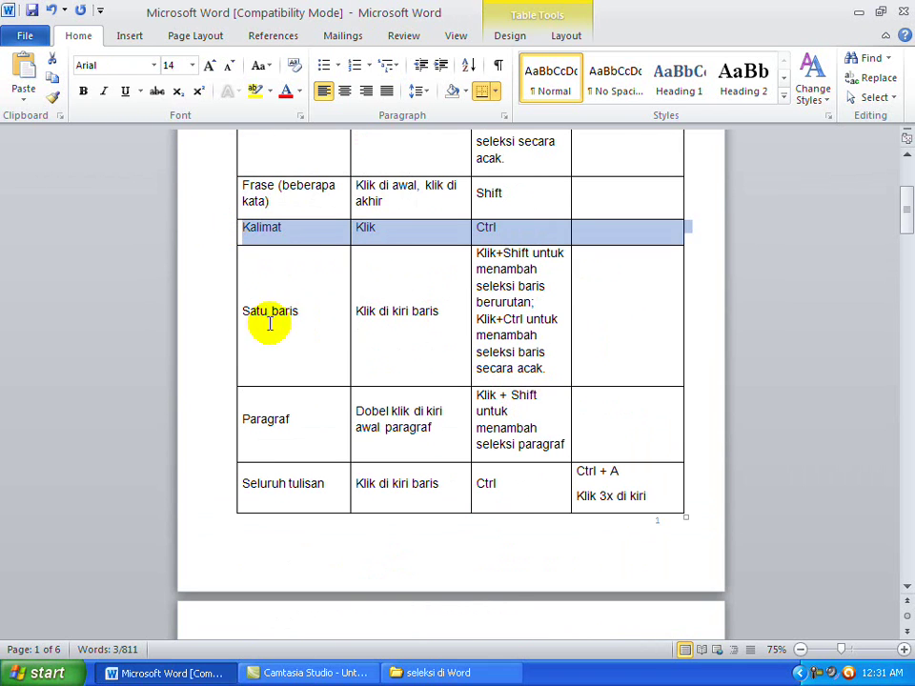
left_click(203, 313)
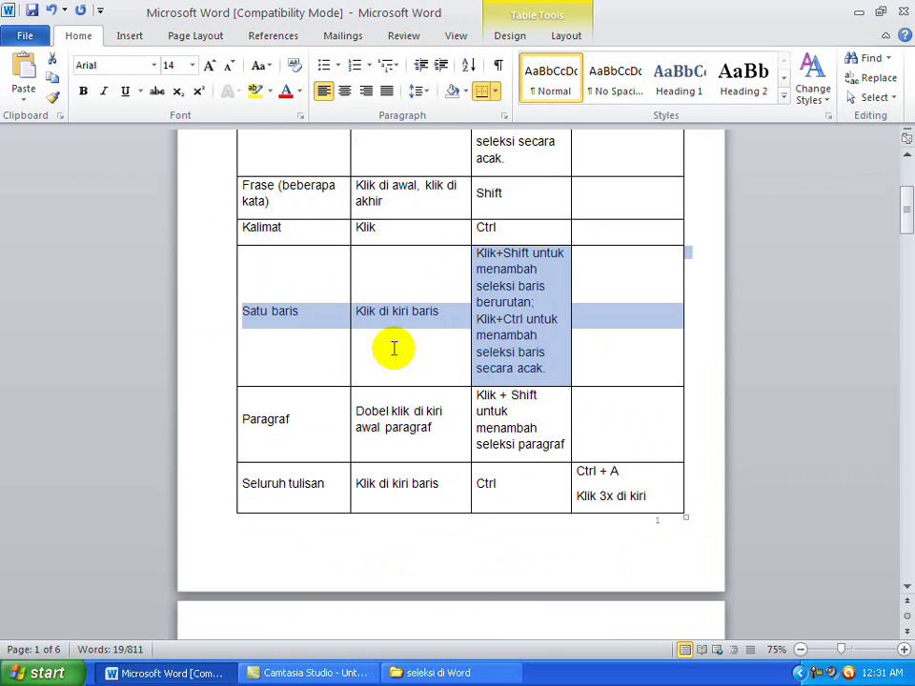
Select the first line of the opening paragraph on page 2 and extend the selection through its sixth line, ending with "dariMicrosoft"
scroll(419, 349, "down", 4)
scroll(424, 353, "down", 2)
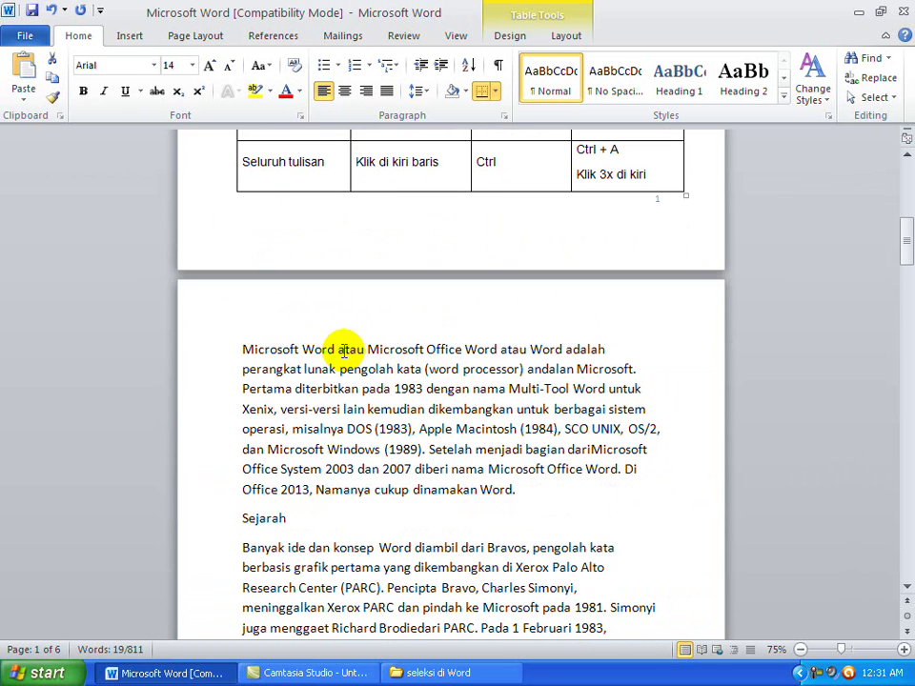
left_click(221, 354)
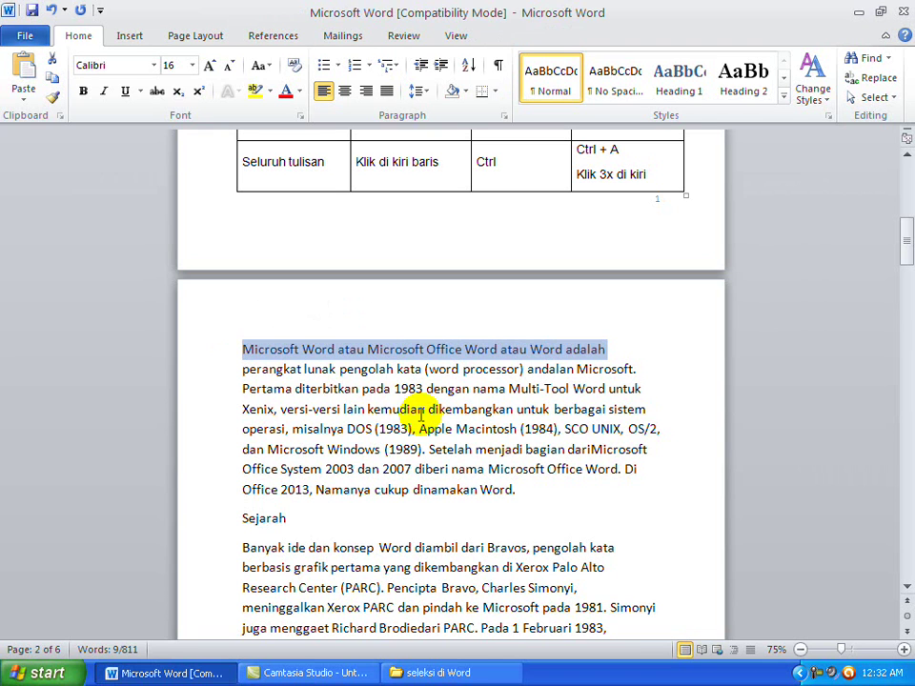
left_click(215, 379, "shift")
left_click(219, 397, "shift")
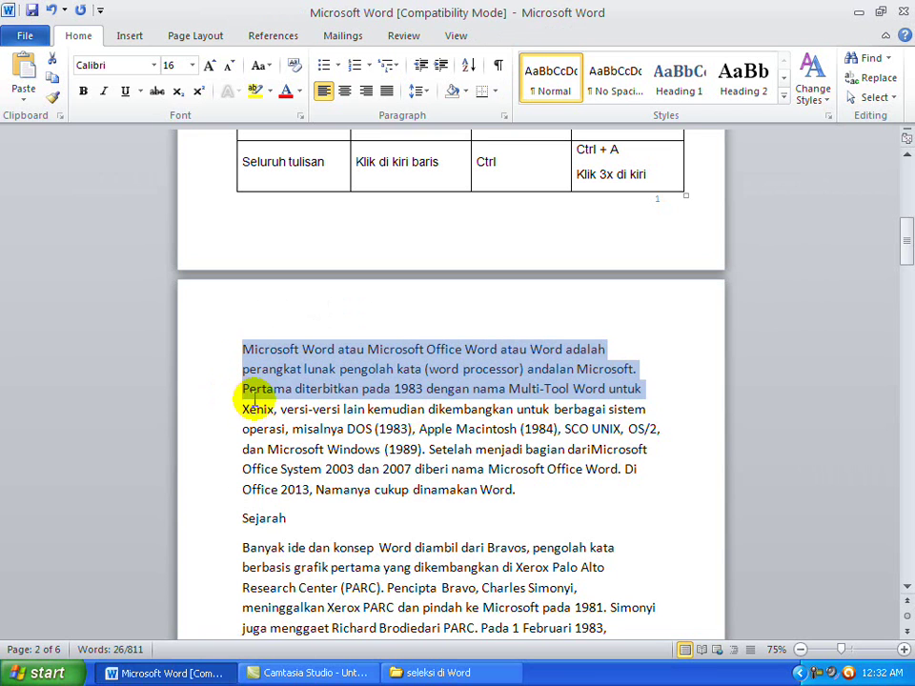
left_click(218, 454, "shift")
scroll(218, 458, "down", 1)
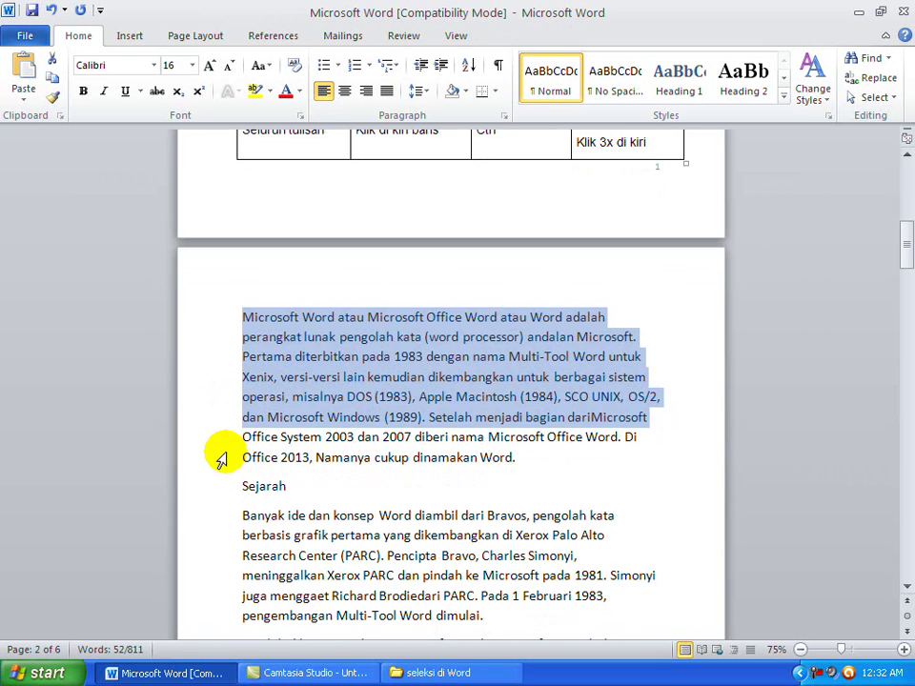
Clear the selection and select lines 1, 3, 5, 7 and 8 of the opening paragraph together as a non-contiguous selection
left_click(525, 456)
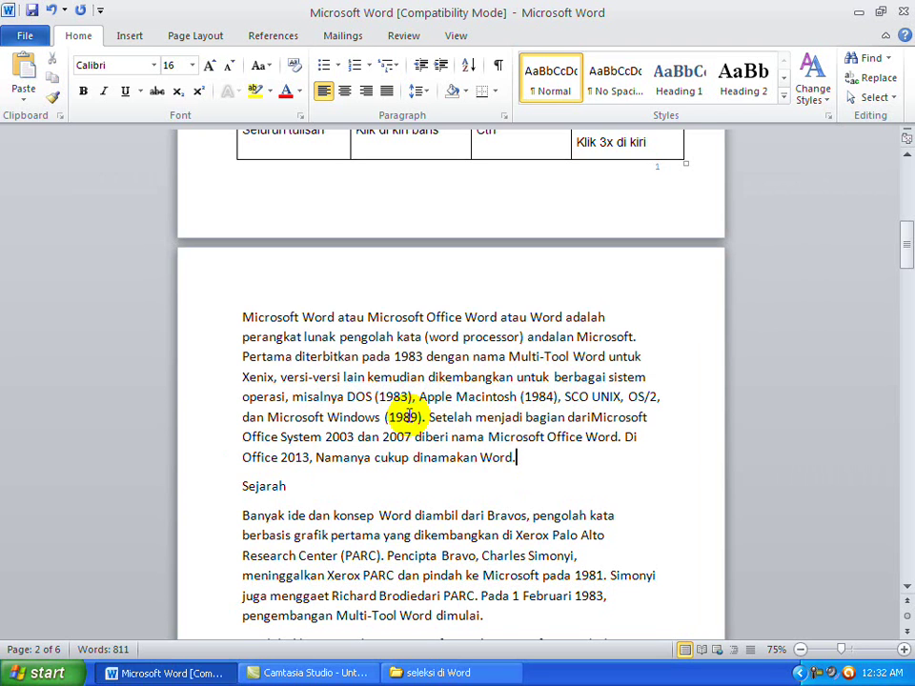
left_click(218, 324)
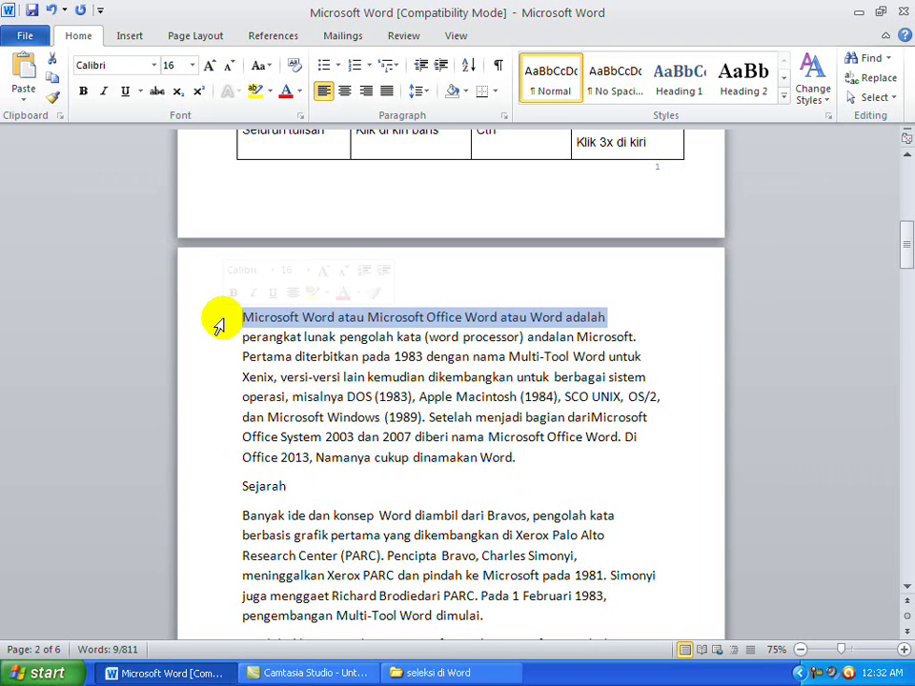
left_click(213, 364, "ctrl")
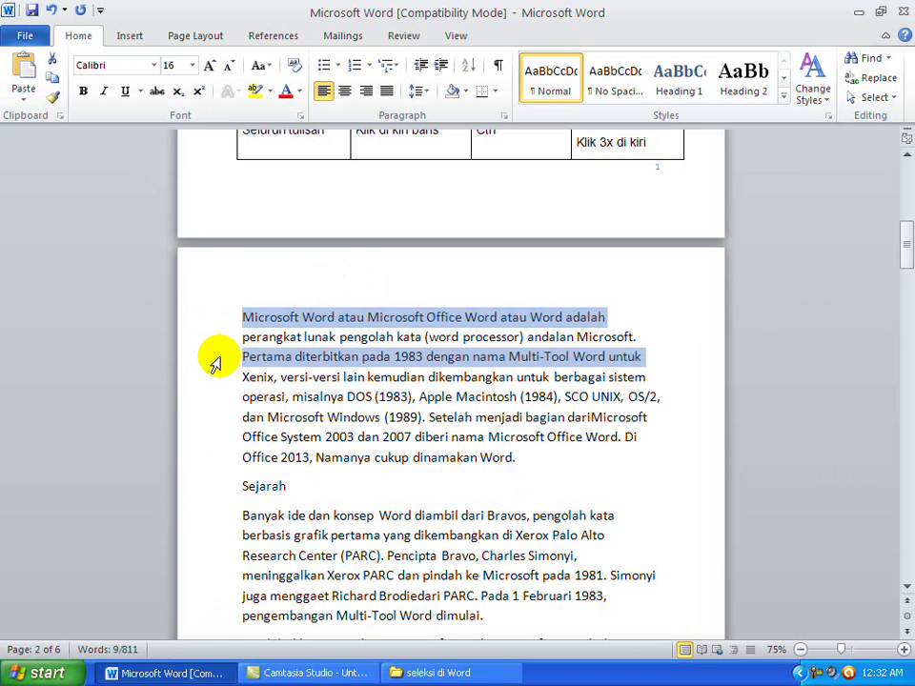
left_click(208, 398, "ctrl")
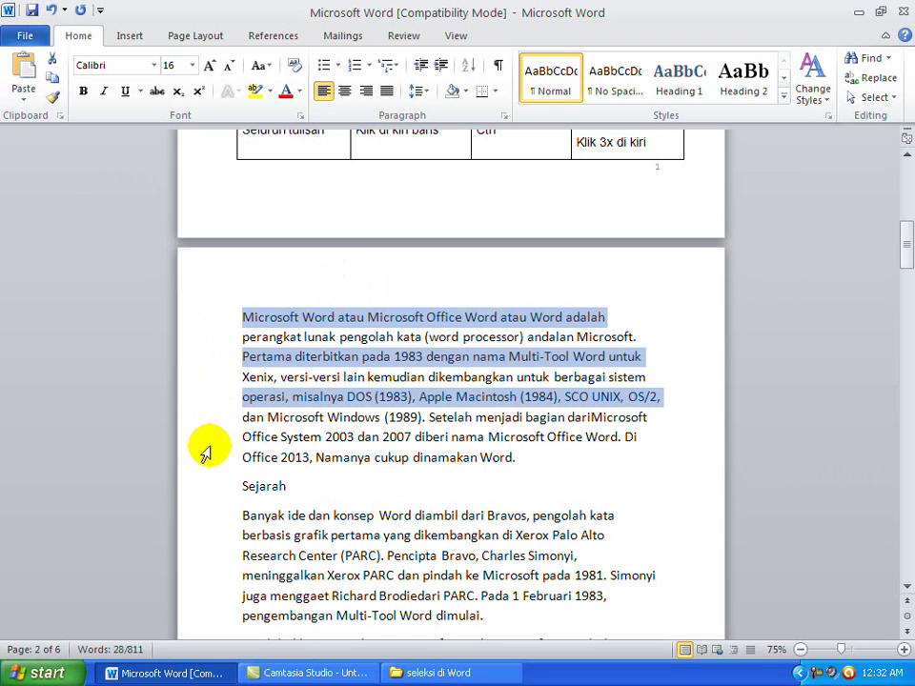
left_click(207, 438, "ctrl")
left_click(210, 460, "ctrl")
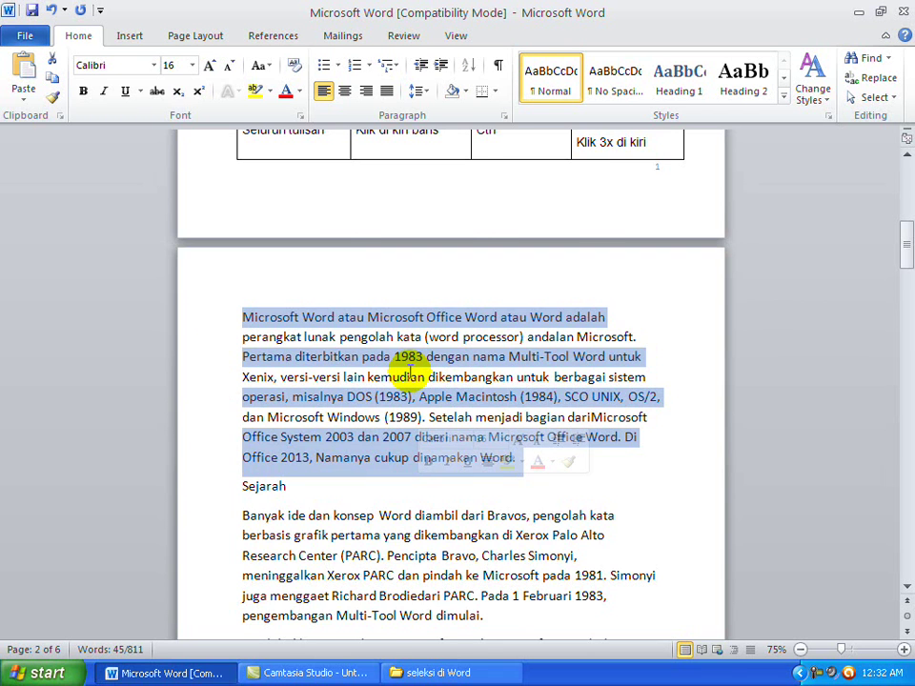
Select the "Paragraf" row in the selection methods table on page 1
scroll(410, 372, "up", 5)
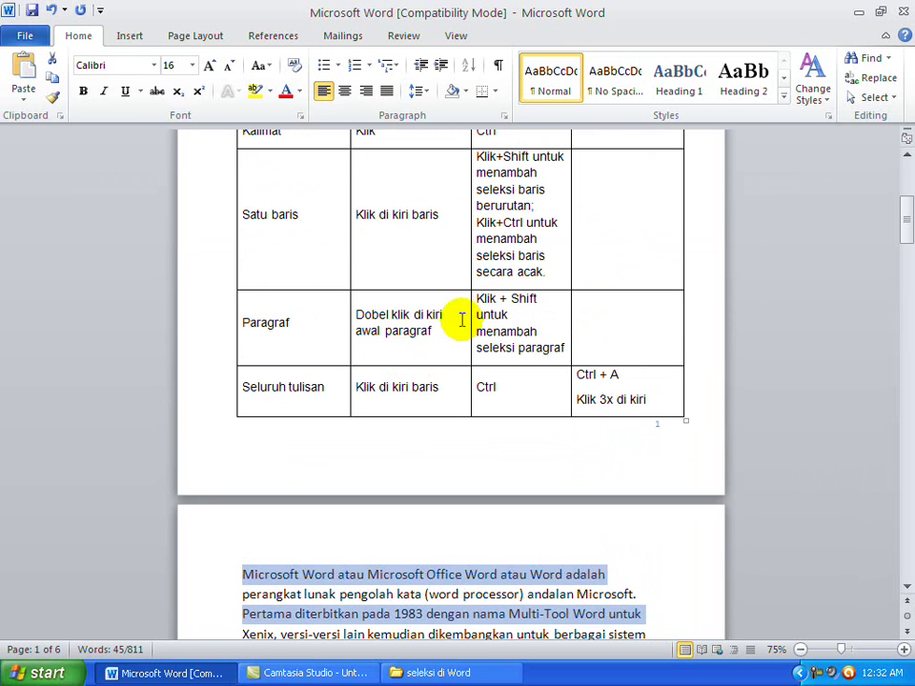
left_click(204, 324)
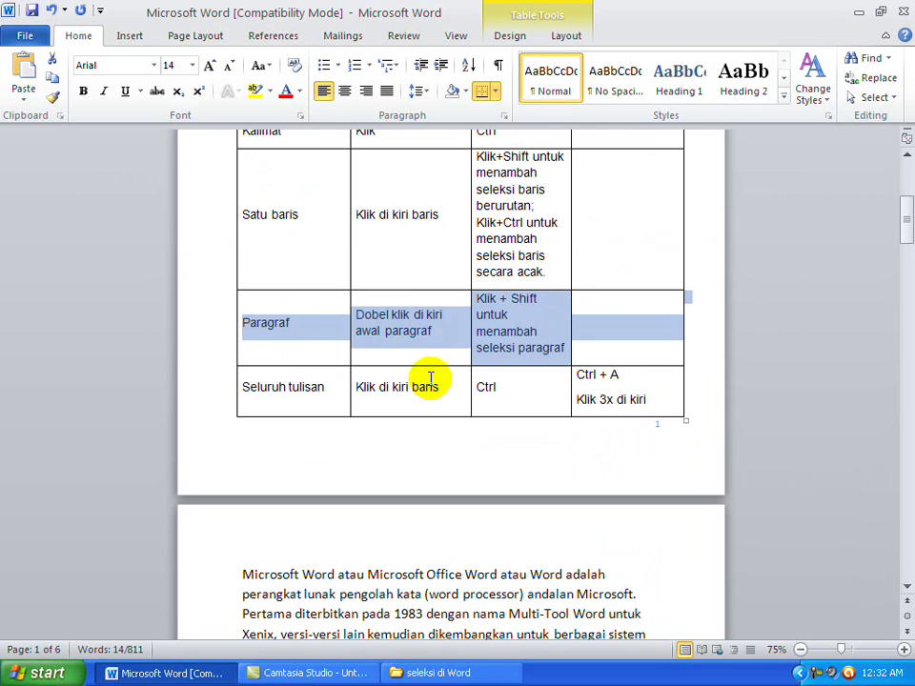
scroll(440, 372, "down", 1)
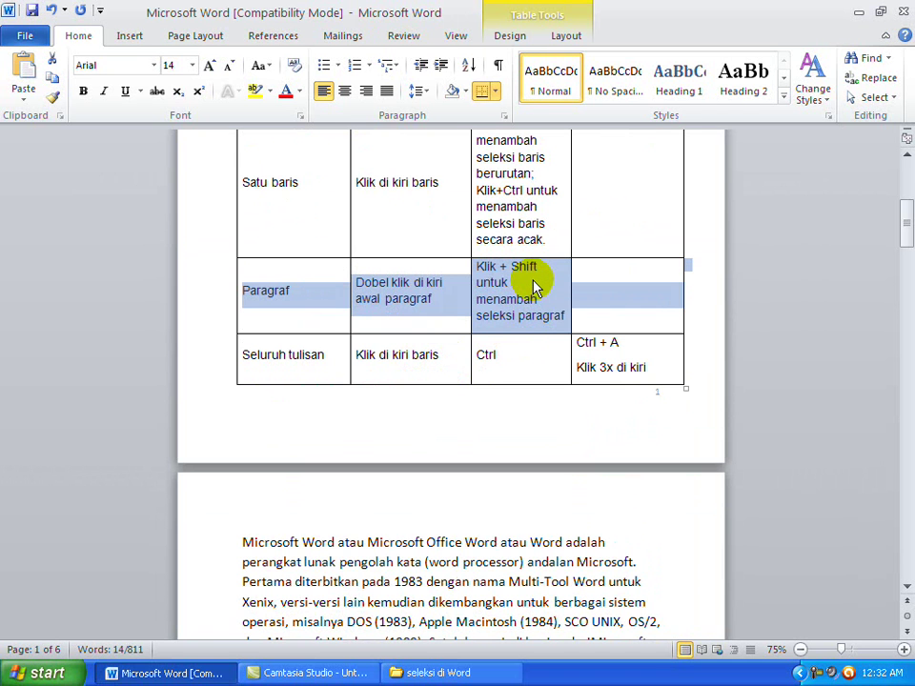
scroll(533, 286, "down", 3)
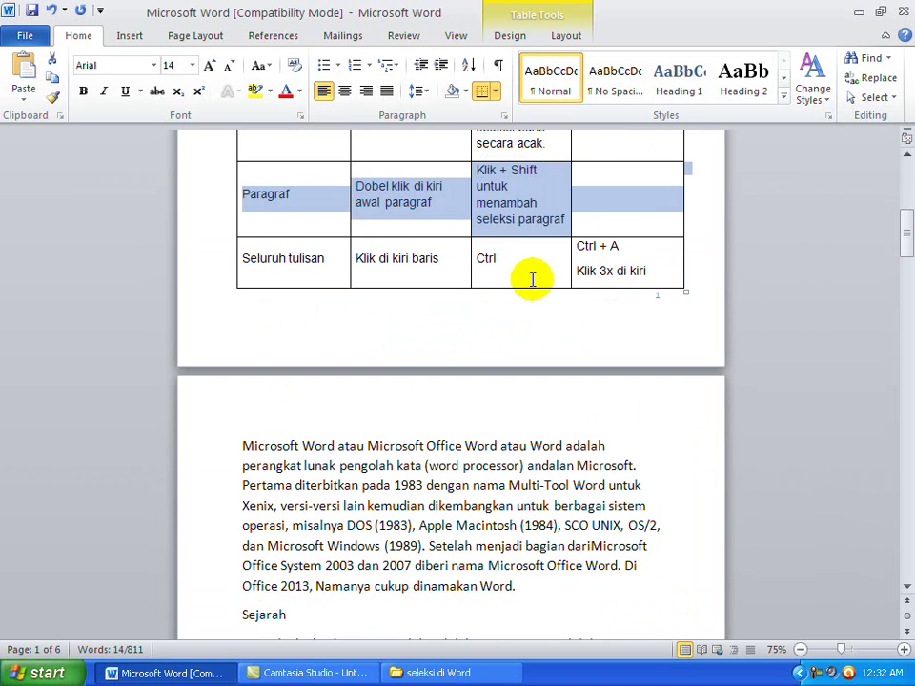
scroll(477, 486, "down", 2)
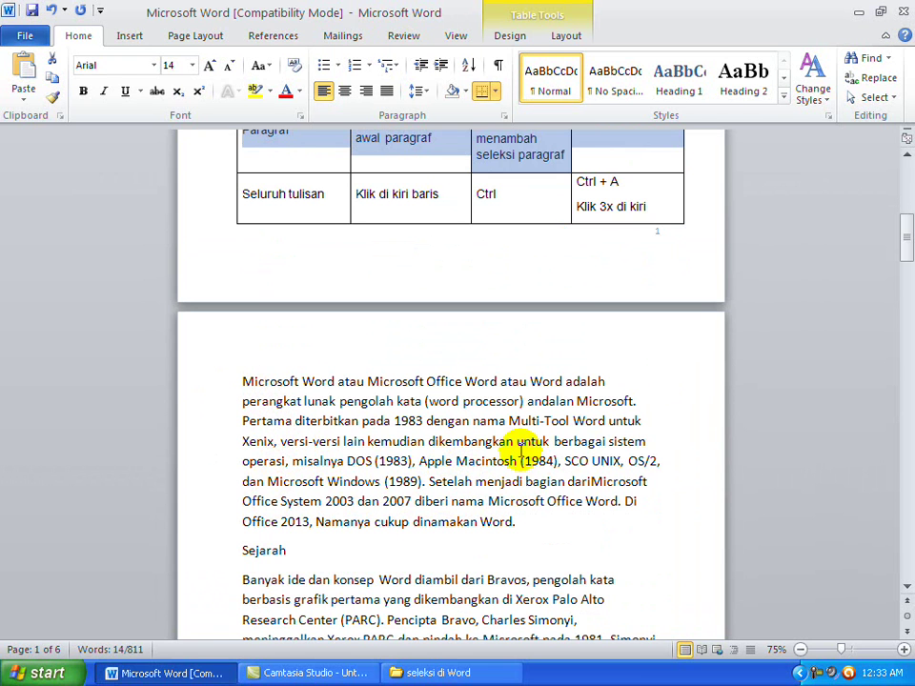
left_click(437, 422)
left_click(521, 443)
scroll(520, 453, "up", 1)
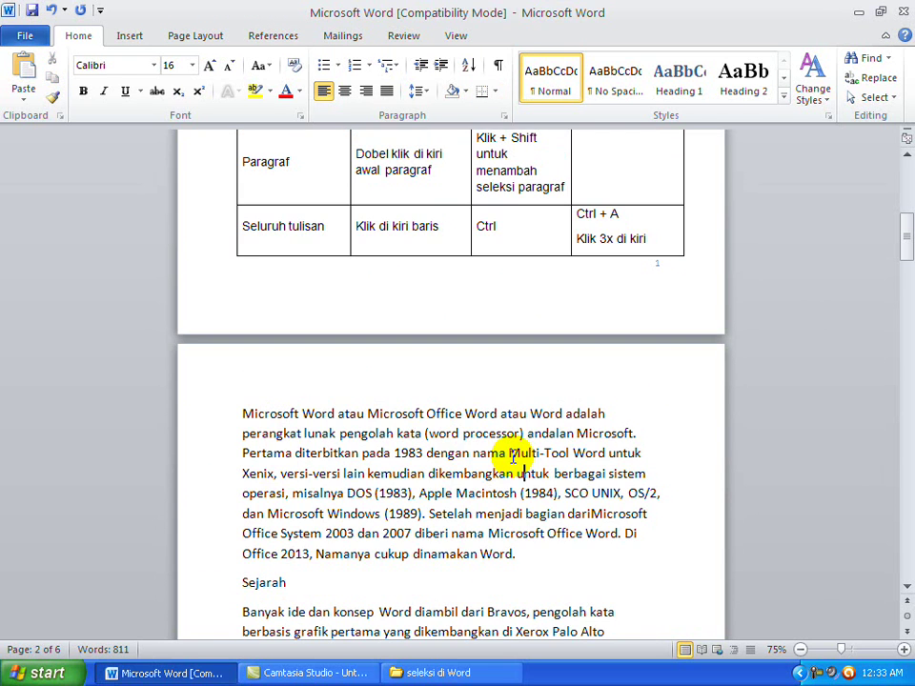
left_click(221, 420, "shift")
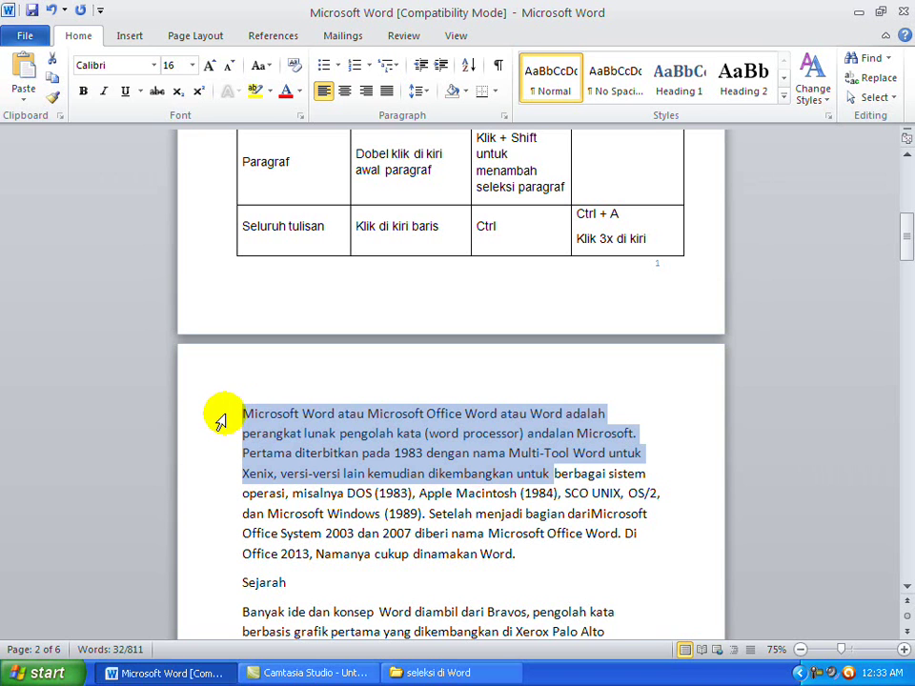
left_click(373, 466)
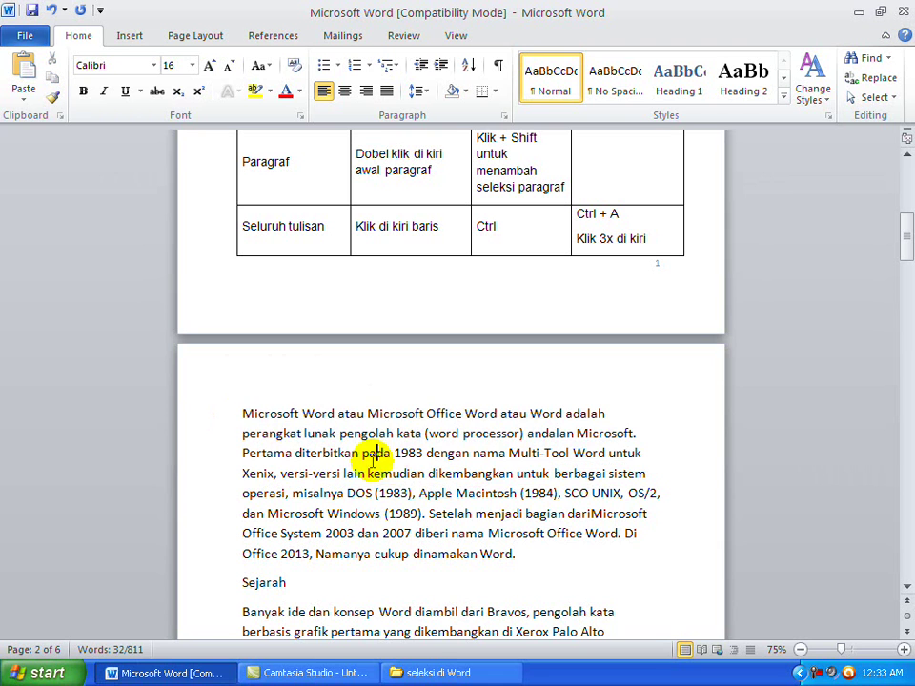
Select the whole opening paragraph on page 2, from "Microsoft Word atau" to "dinamakan Word."
double_click(222, 421)
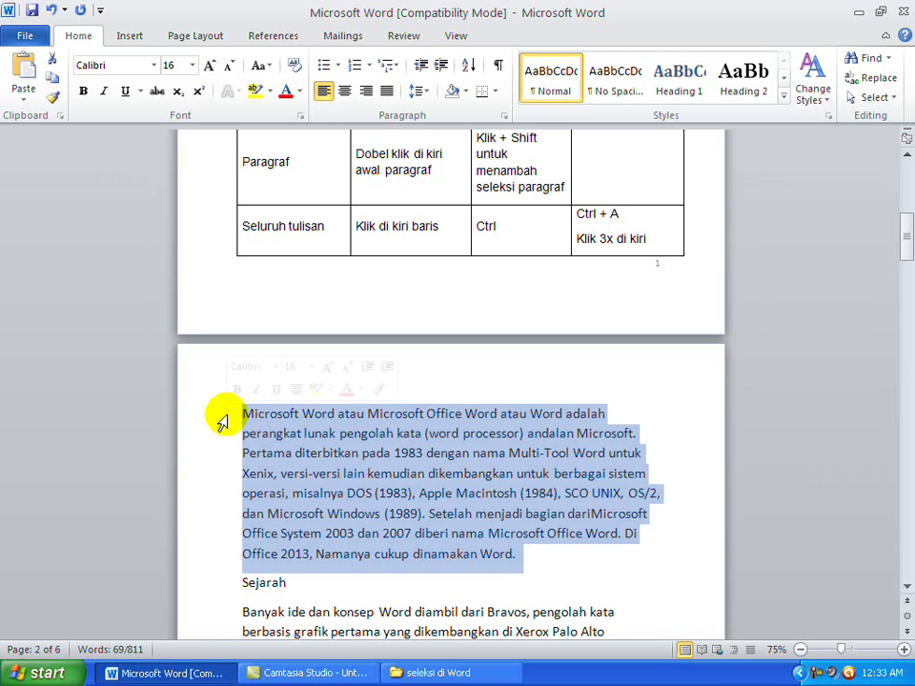
scroll(413, 448, "down", 1)
scroll(412, 448, "down", 2)
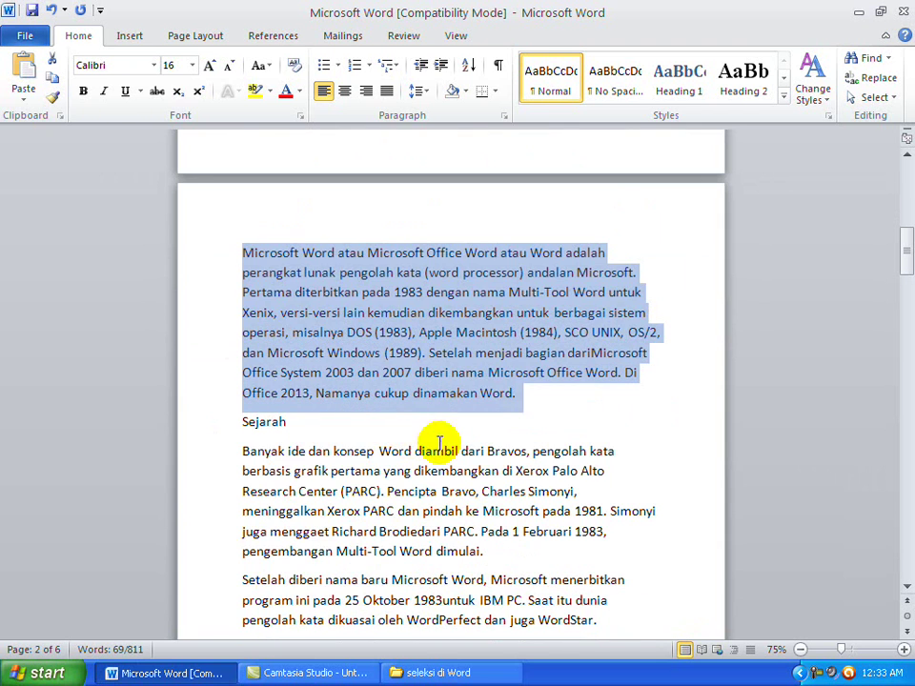
Clear the selection and select the whole paragraph under "Sejarah", beginning with "Banyak ide dan konsep"
double_click(249, 452, "ctrl")
left_click(363, 471)
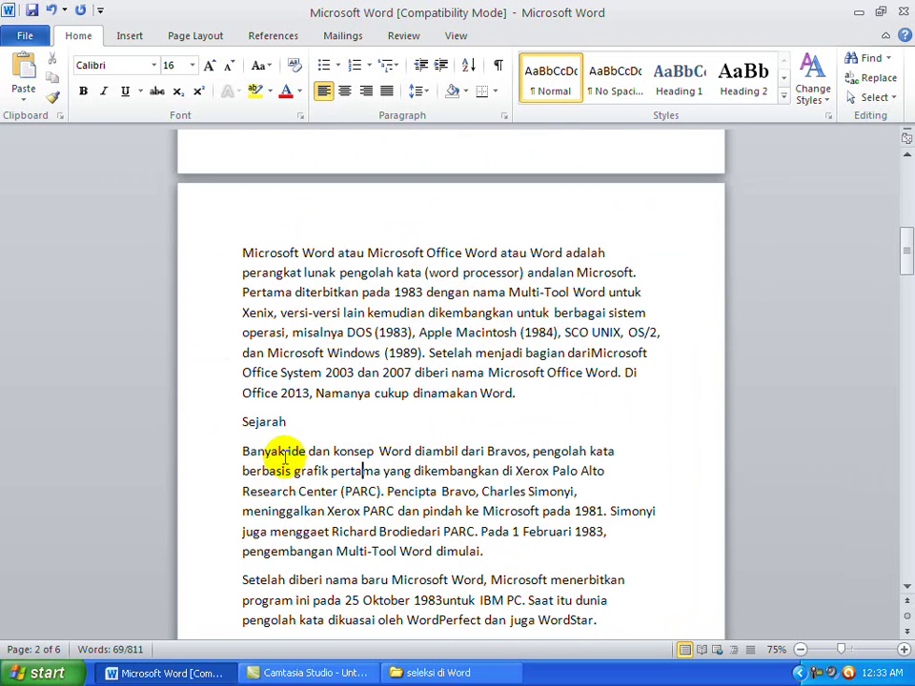
double_click(225, 462)
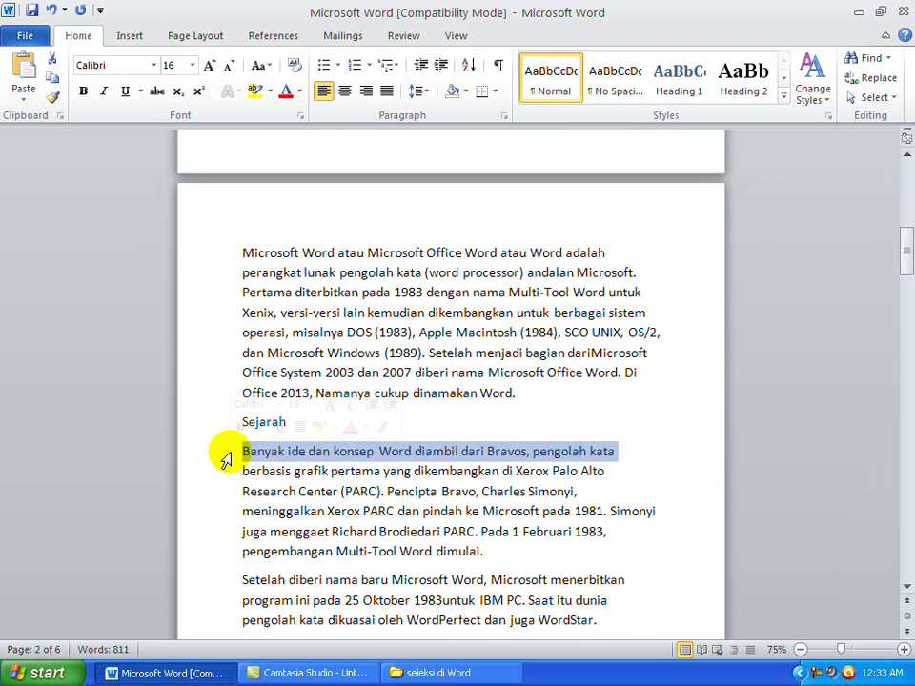
scroll(471, 510, "down", 1)
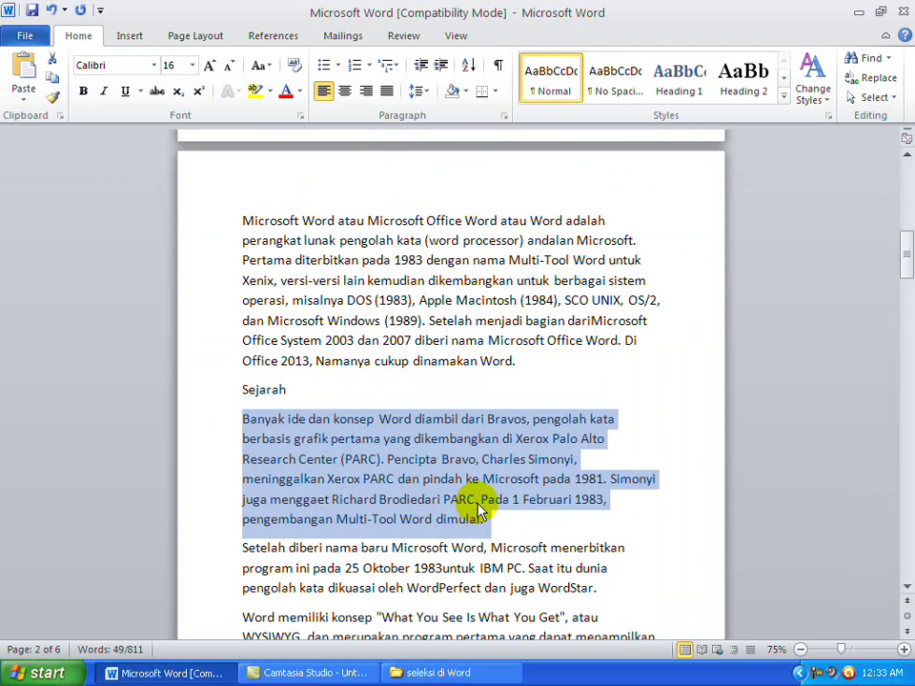
Reselect the whole opening paragraph and extend the selection over the following paragraphs through the one ending with "WordStar."
scroll(476, 509, "up", 2)
scroll(324, 448, "up", 2)
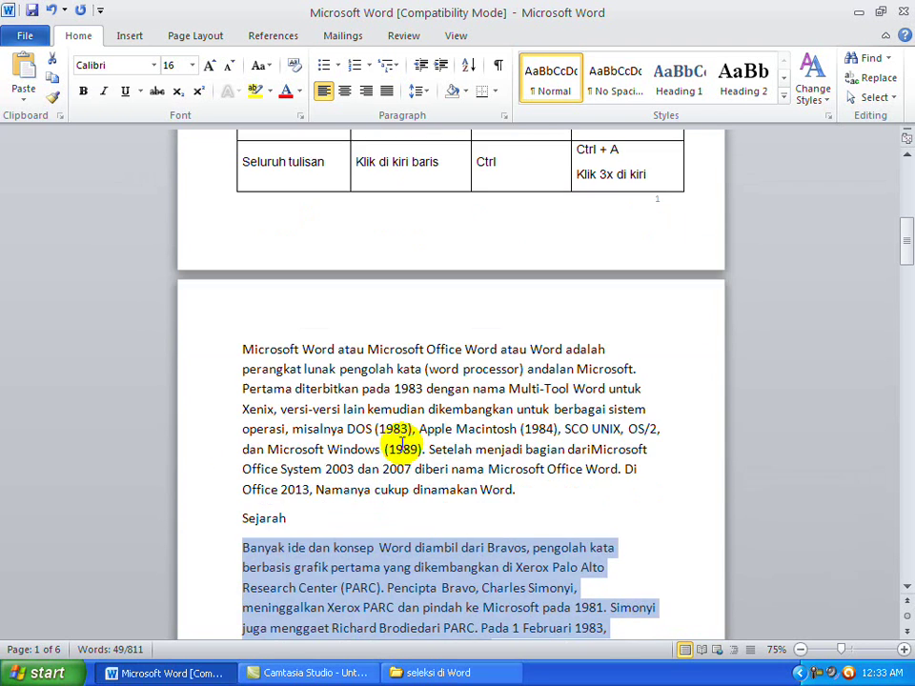
scroll(429, 527, "down", 3)
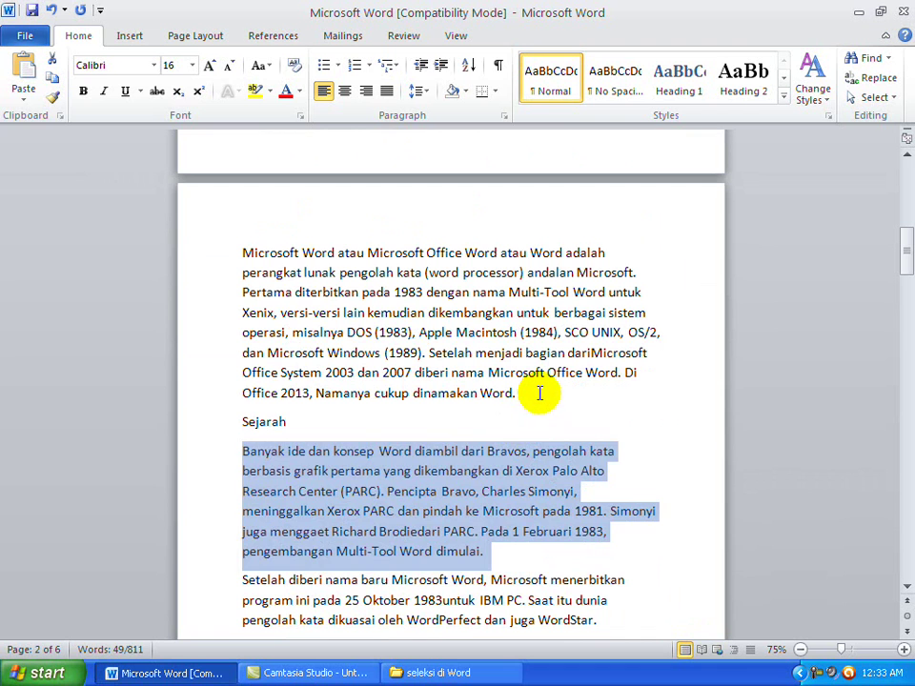
left_click(538, 393)
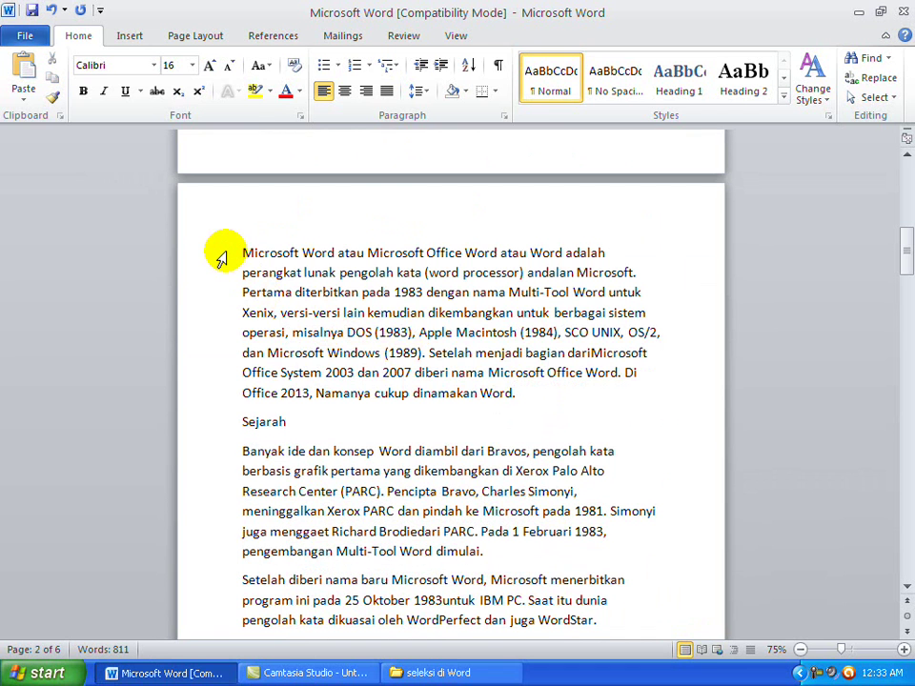
double_click(221, 255)
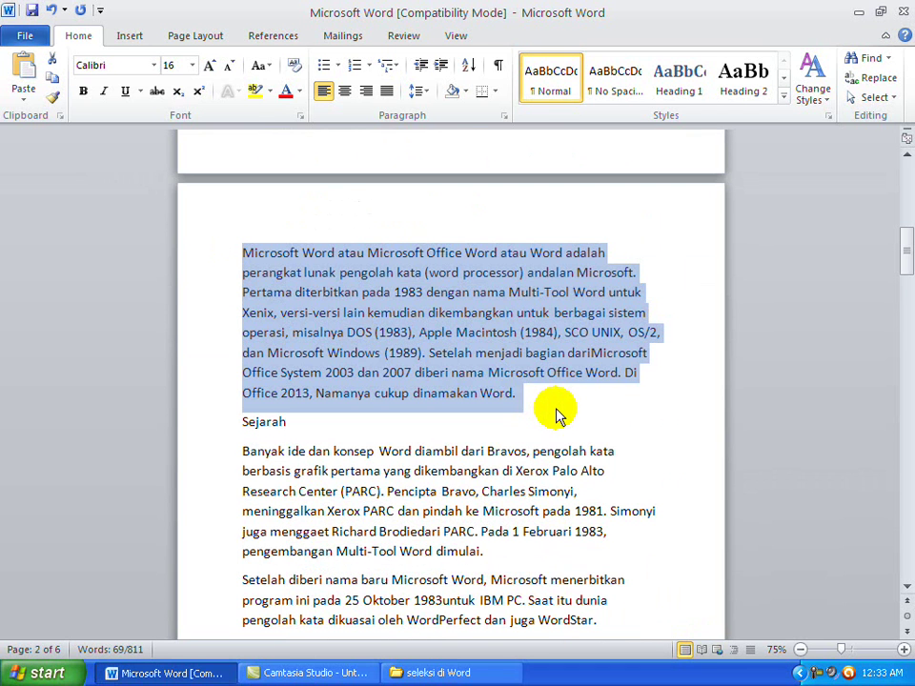
scroll(557, 415, "down", 1)
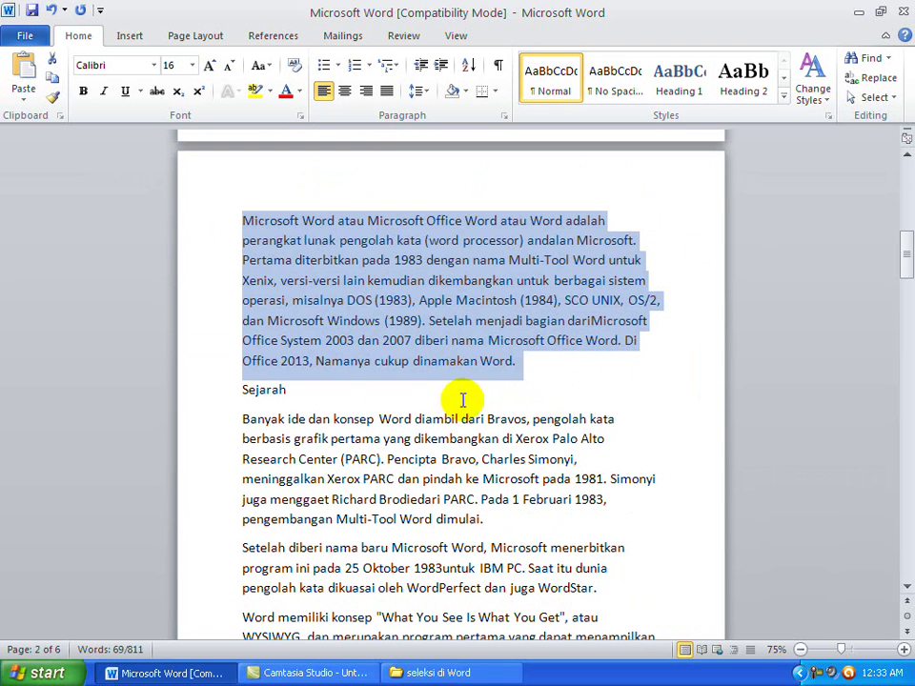
left_click(221, 398, "shift")
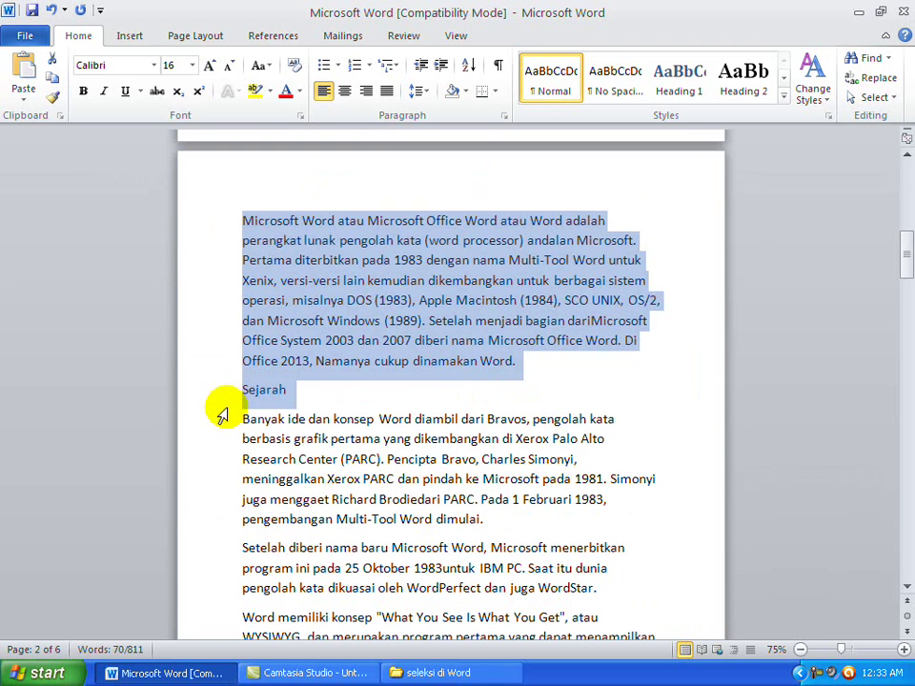
left_click(219, 424, "shift")
left_click(221, 554, "shift")
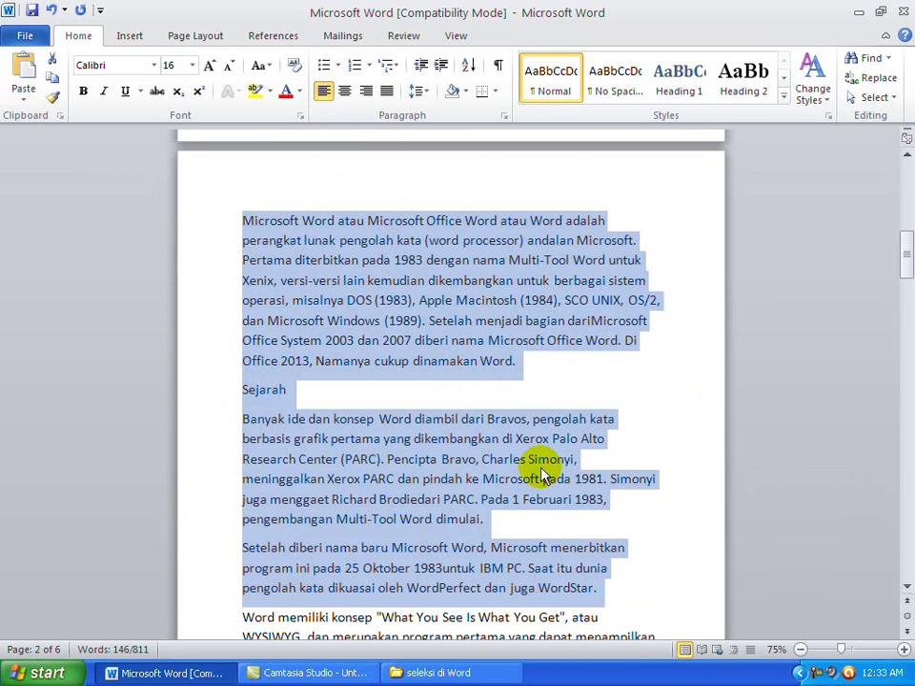
Select the "Seluruh tulisan" row in the selection methods table on page 1, and clear the selection
scroll(542, 474, "up", 5)
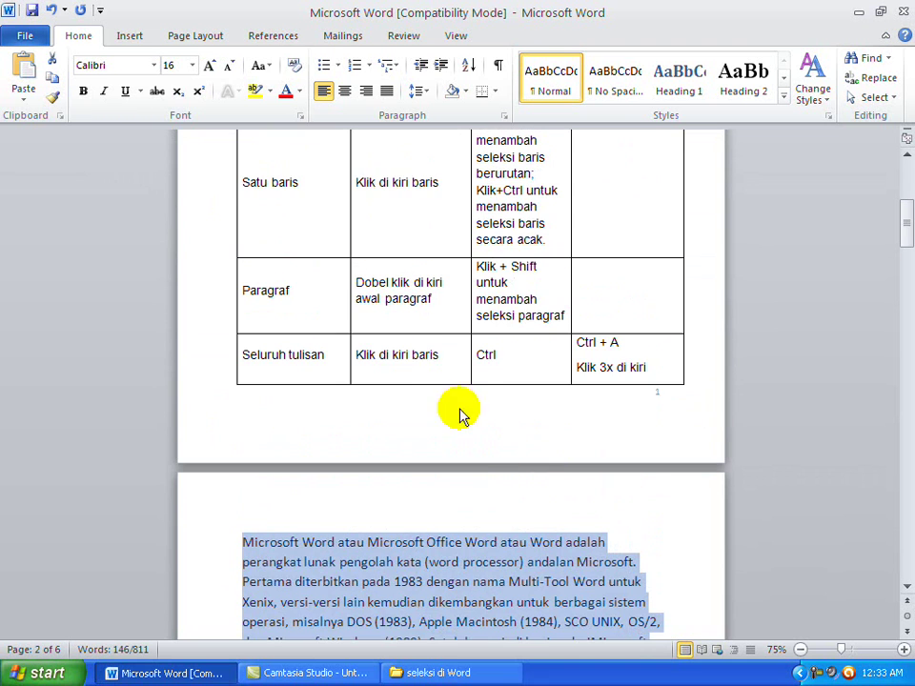
left_click(193, 362)
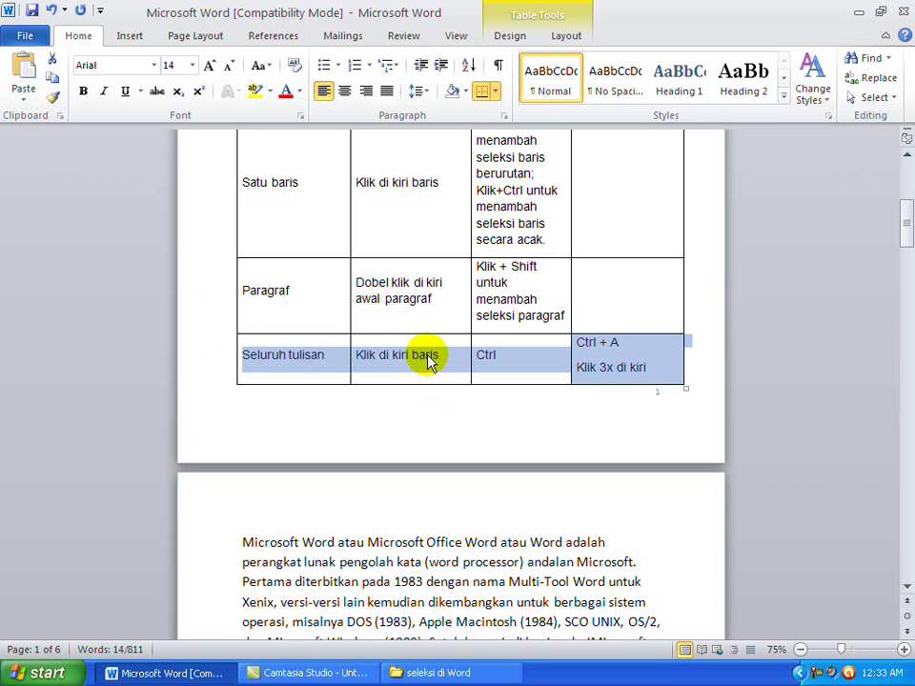
left_click(438, 362)
scroll(442, 370, "down", 2)
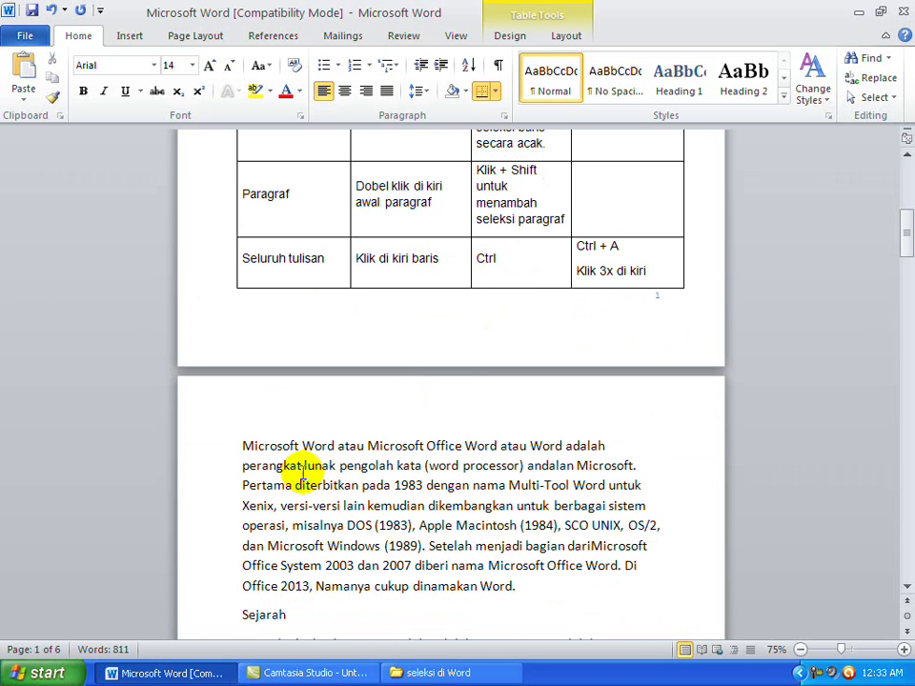
Select the entire document from the margin beside the opening paragraph on page 2, clear it, then repeat the selection and clear it again
triple_click(223, 454)
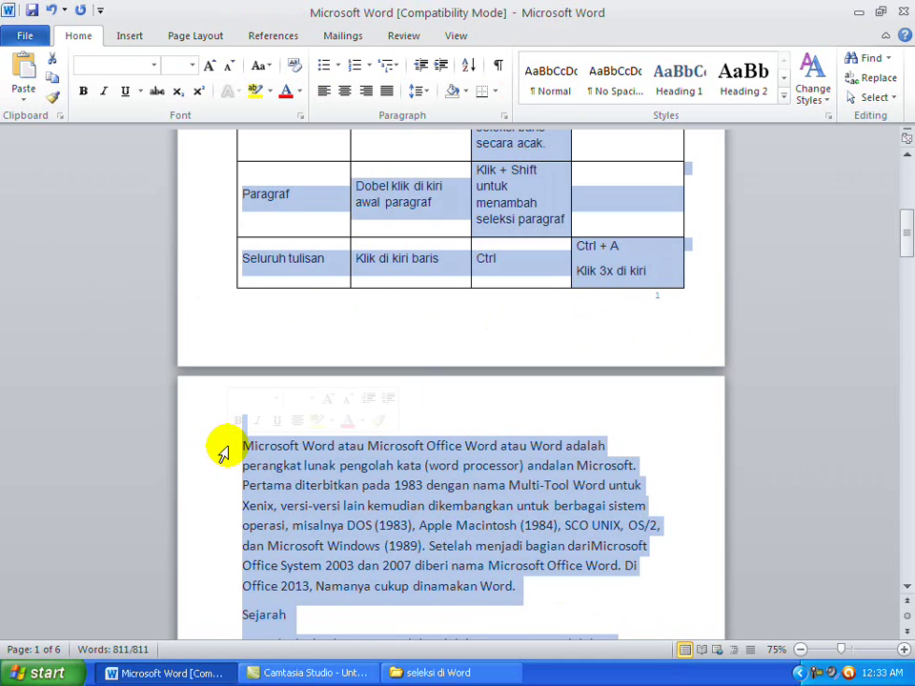
left_click(469, 426)
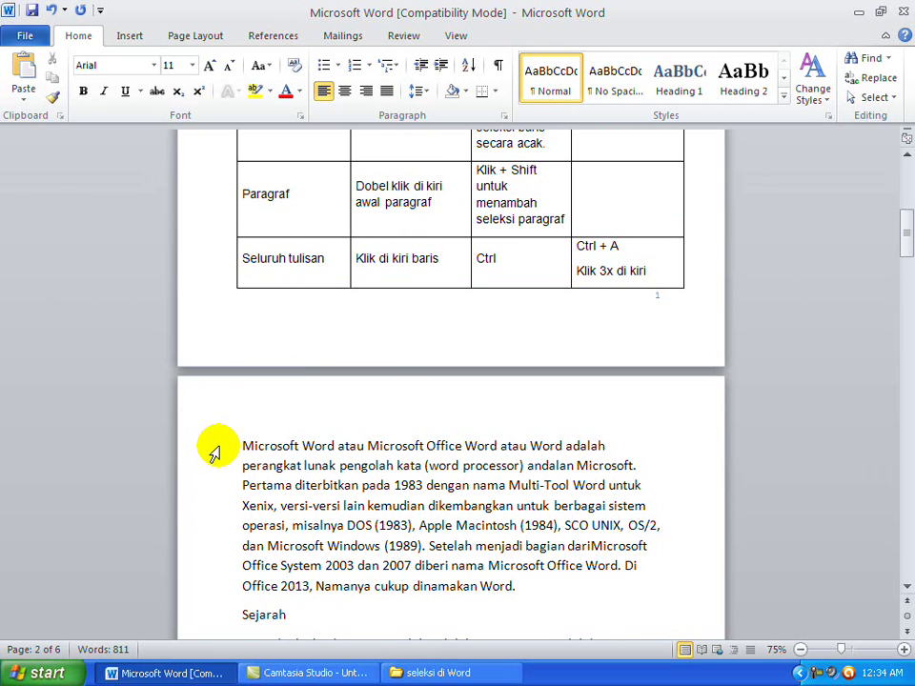
triple_click(221, 454)
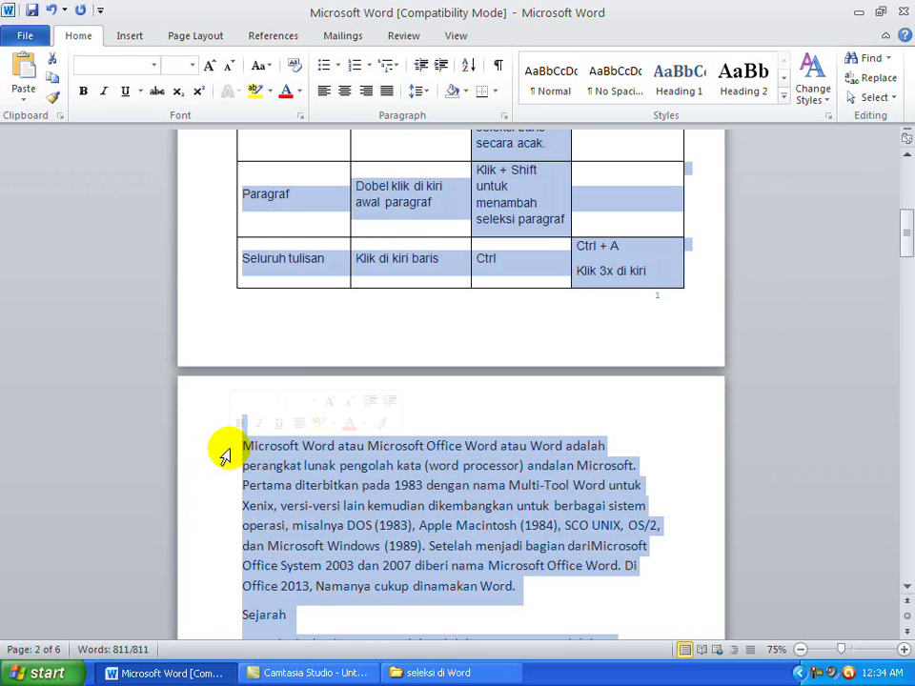
left_click(454, 444)
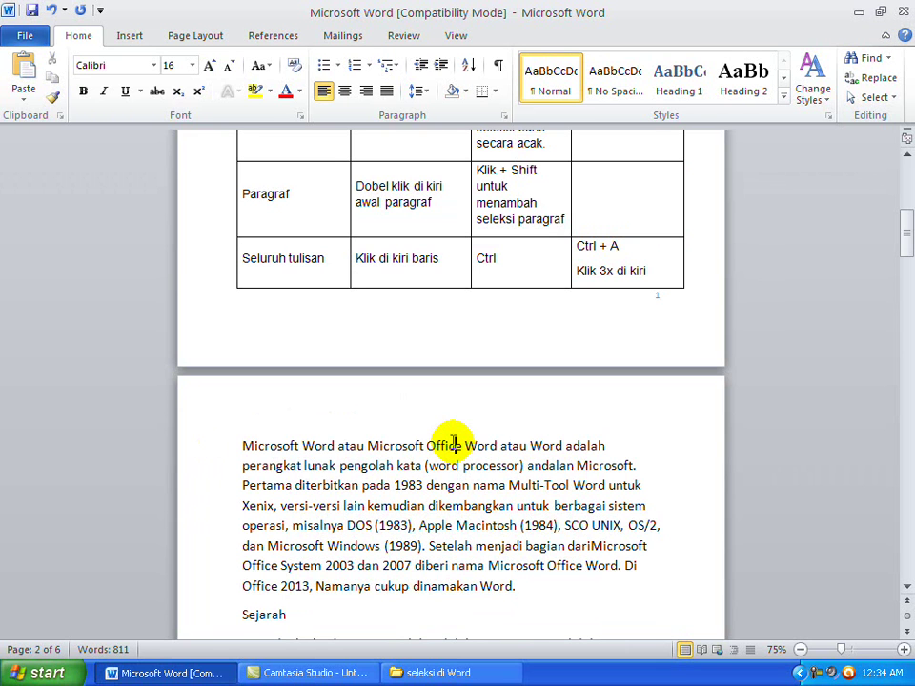
Select the entire document with the Select All command and check the selection across the methods table on page 1
key("ctrl+a")
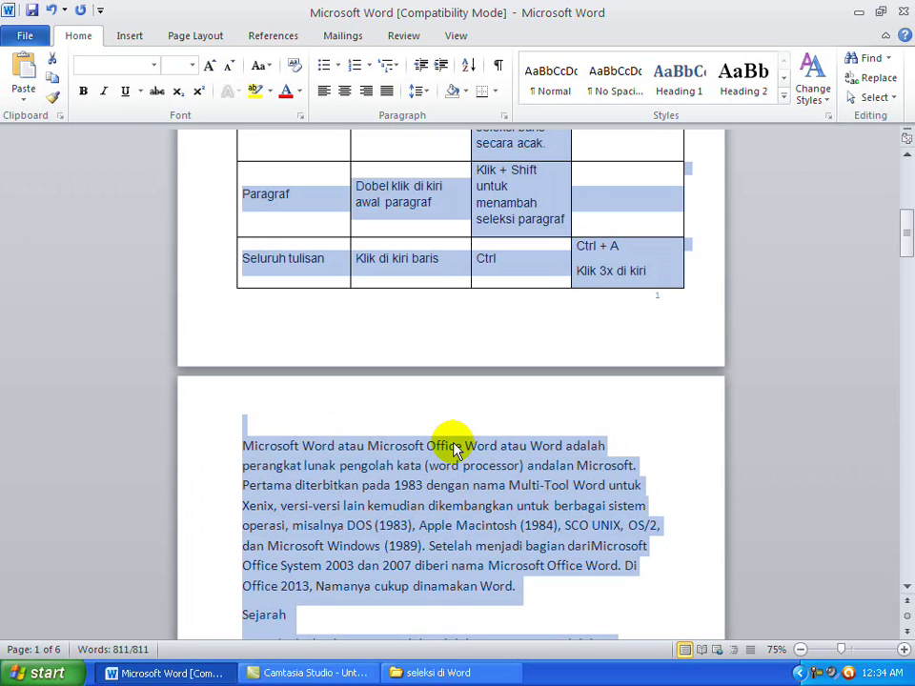
scroll(455, 448, "up", 10)
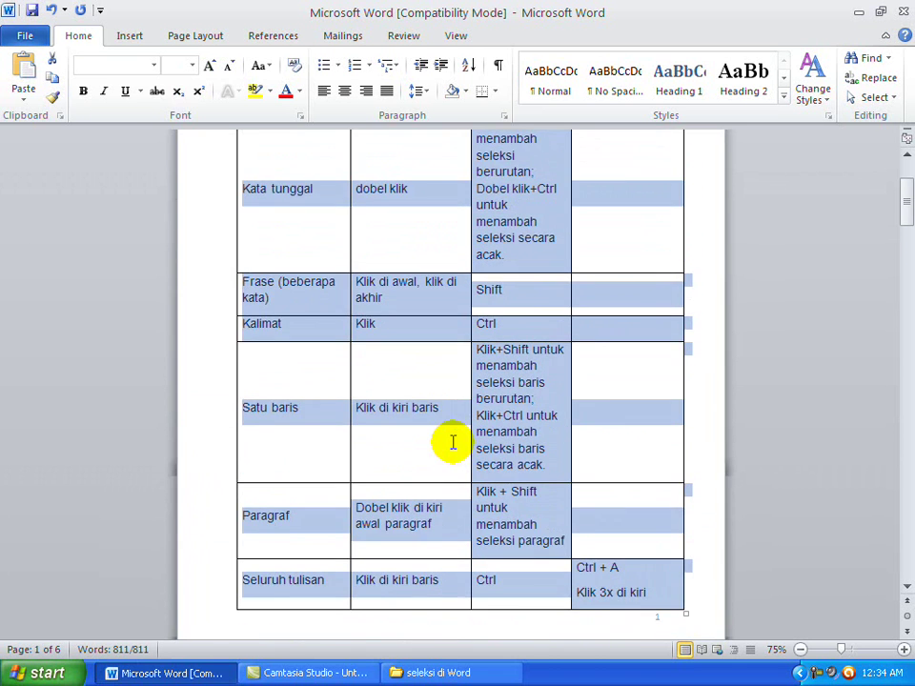
scroll(454, 448, "down", 1)
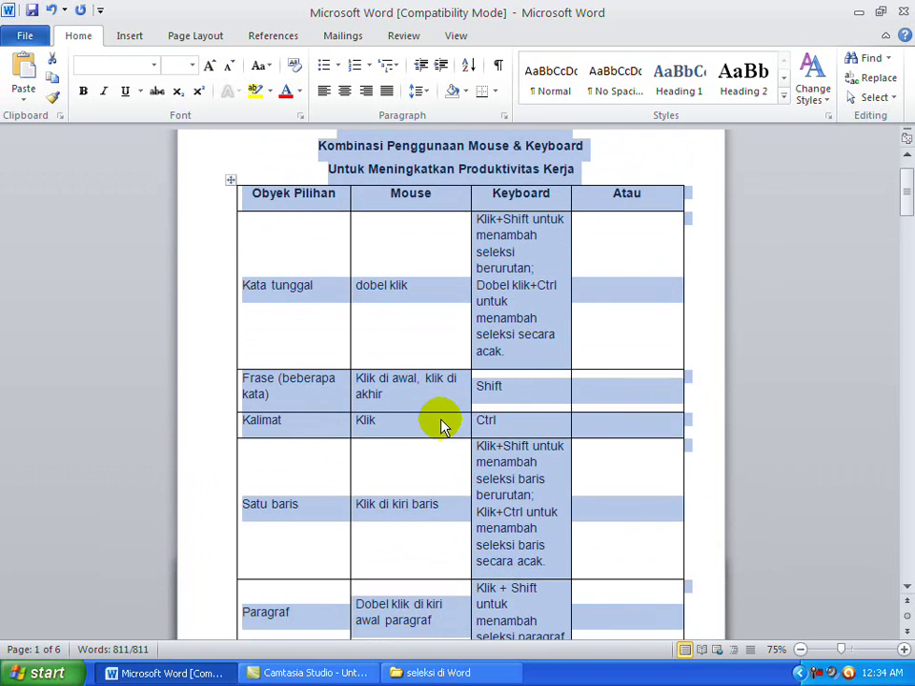
Clear the selection, then select the word "Ctrl" followed by the word "Shift" in the Keyboard cell of the "Kata tunggal" row
left_click(548, 291)
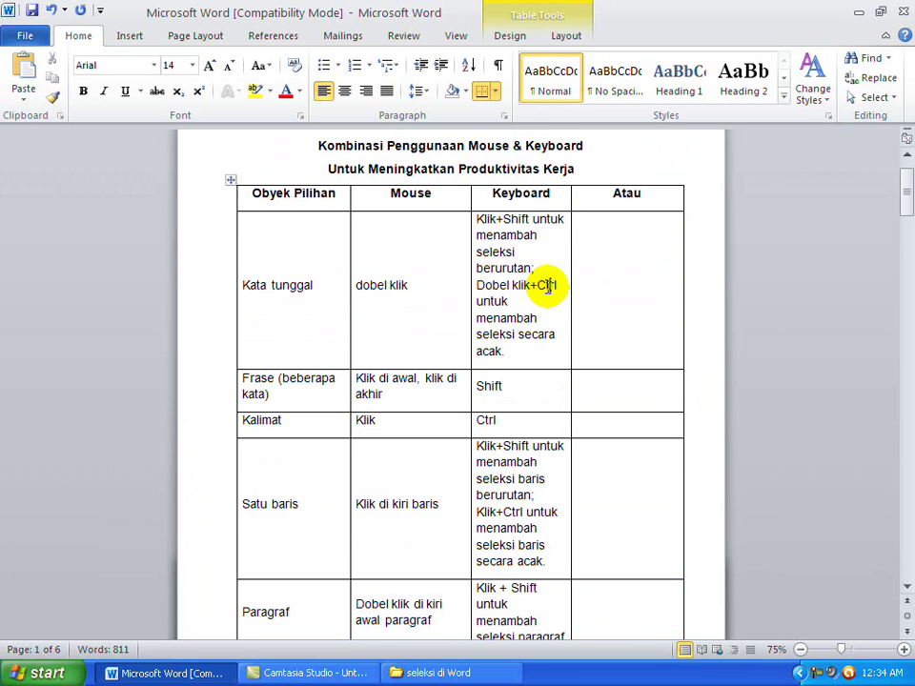
double_click(548, 286)
double_click(516, 219)
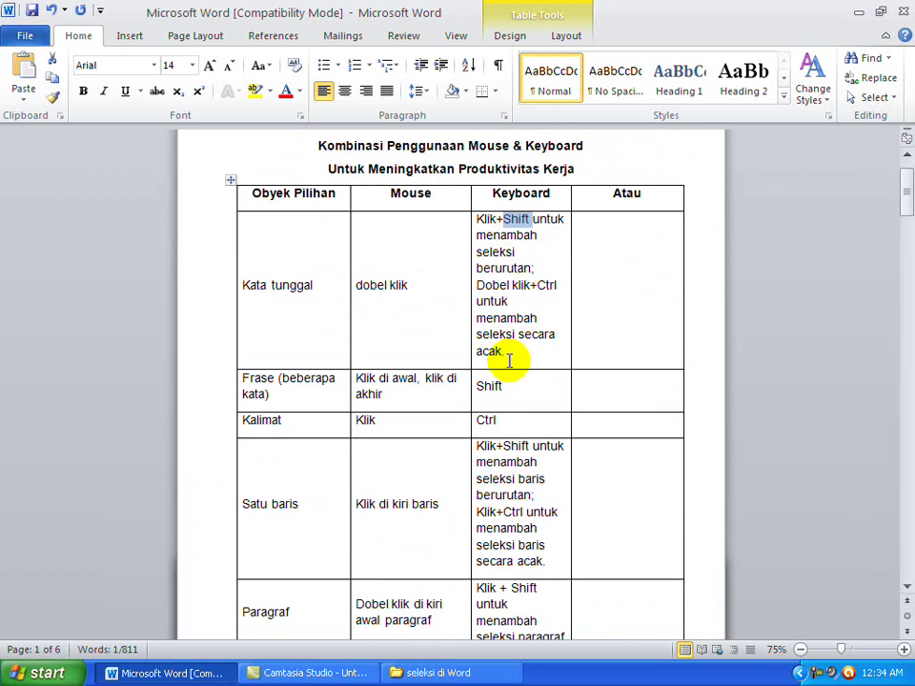
Place the cursor at the end of the document, below the name columns on page 6, and set the font size to 18
scroll(509, 360, "down", 2)
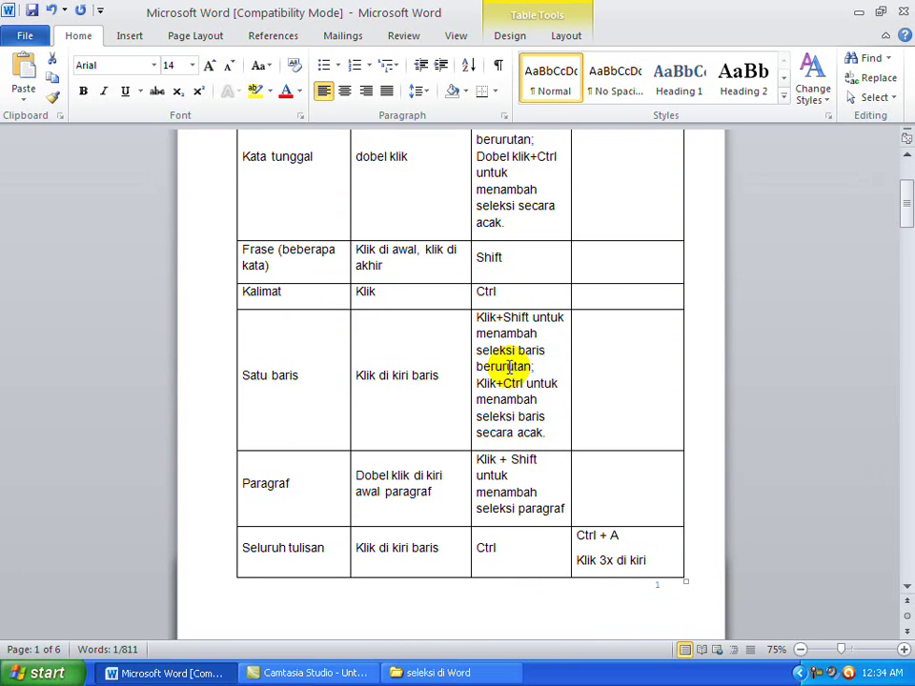
scroll(509, 366, "down", 7)
scroll(501, 365, "down", 5)
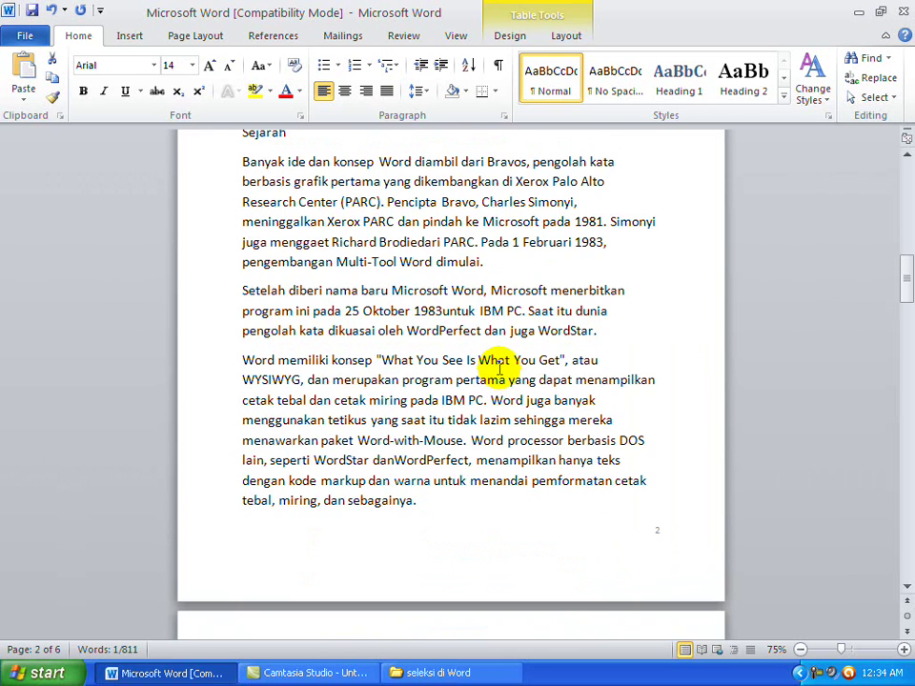
key("ctrl+End")
scroll(499, 367, "up", 4)
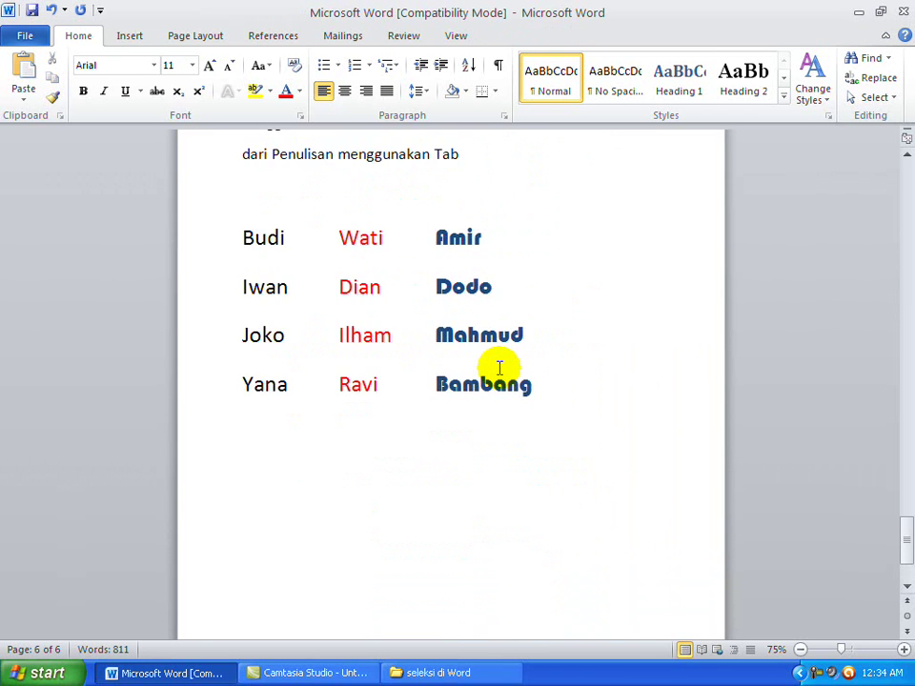
scroll(500, 368, "up", 1)
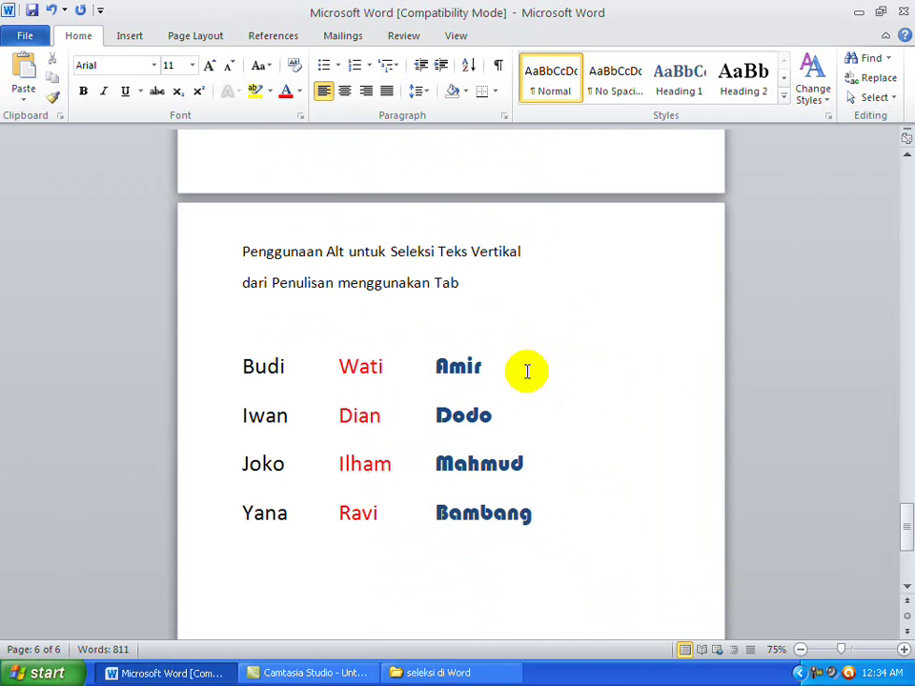
scroll(492, 388, "down", 2)
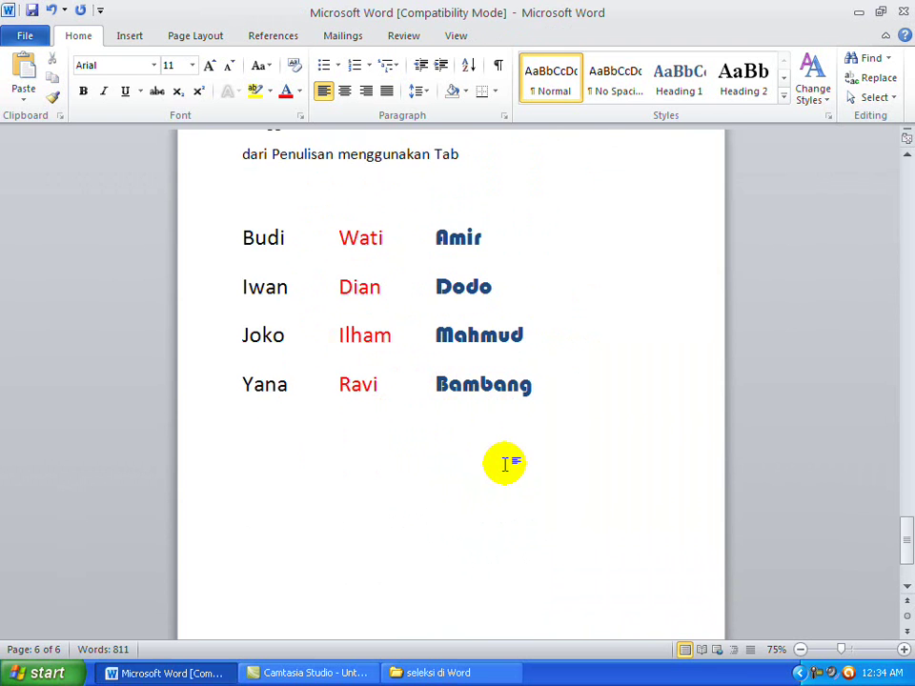
left_click(192, 65)
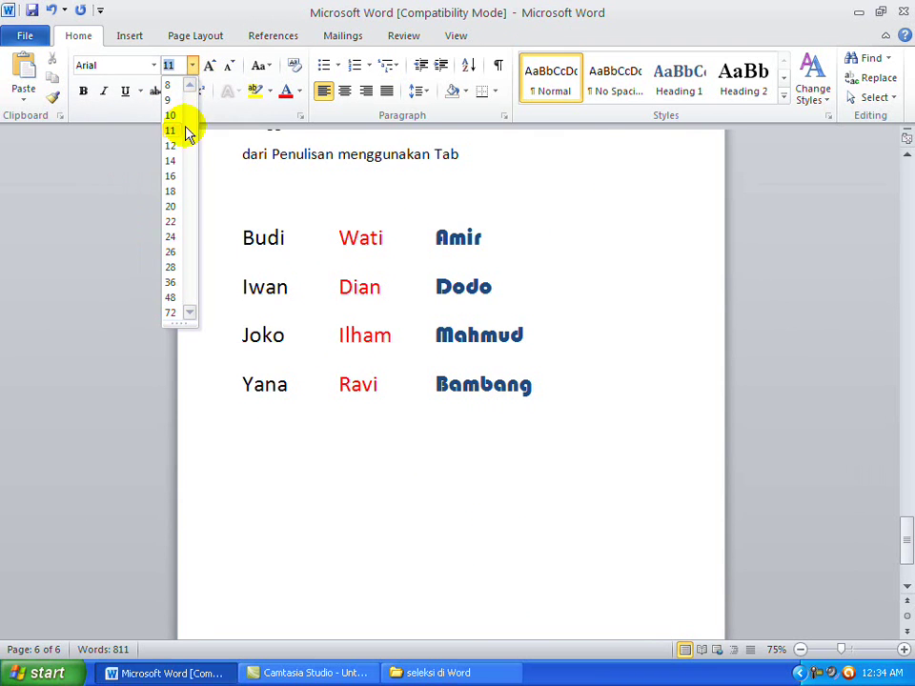
left_click(172, 191)
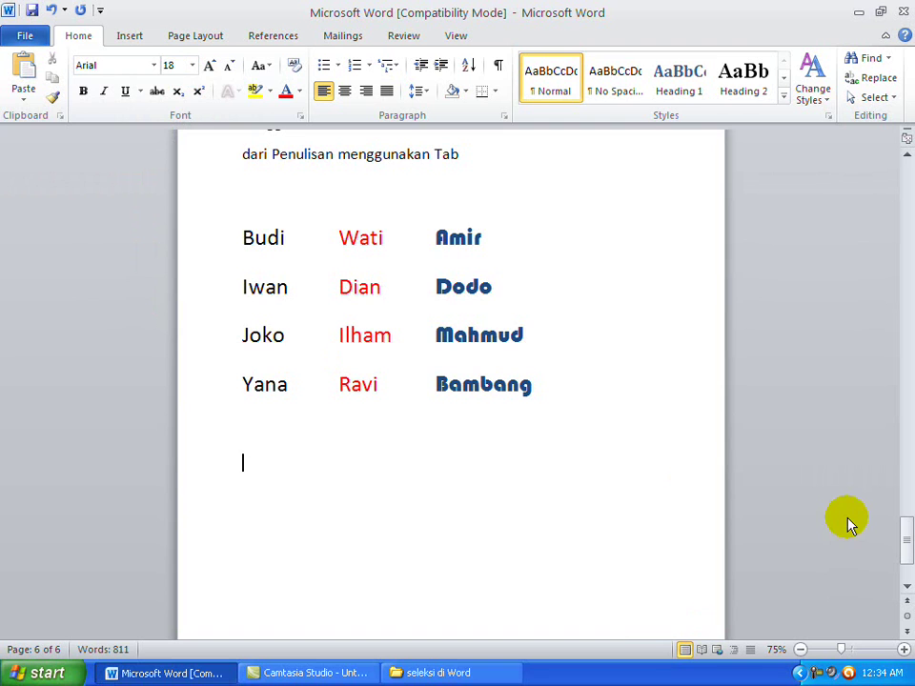
Enter the three names of the list's first row as a tab-separated line below the formatted columns
type("Budi")
key("Tab")
type("Wati\t")
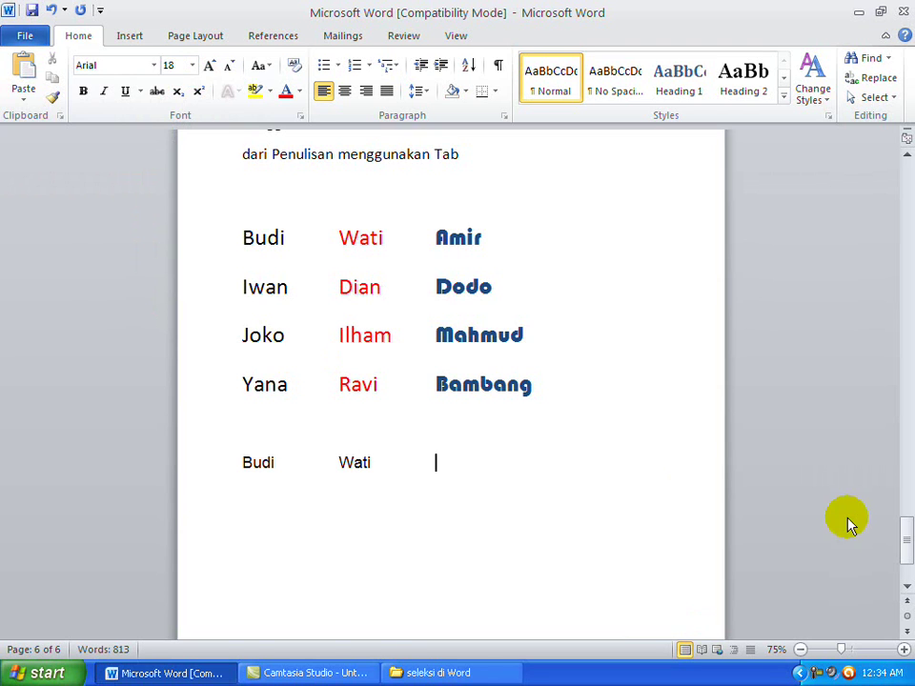
type("Amir")
Add a second tab-separated line with the three names from the list's second row
key("Return")
type("Iwan")
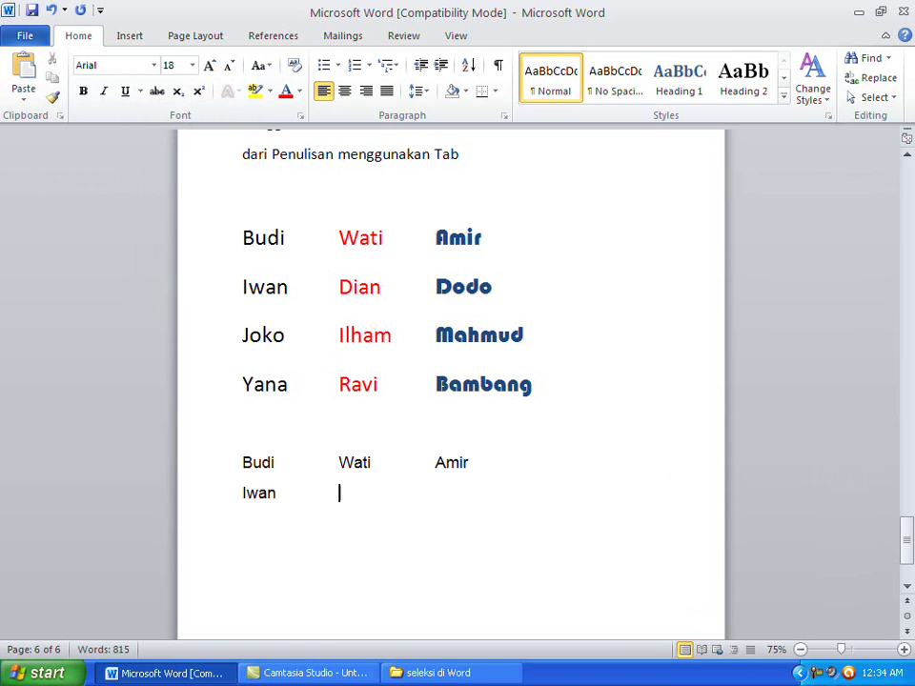
key("Tab")
type("Dian")
key("Tab")
type("Dod")
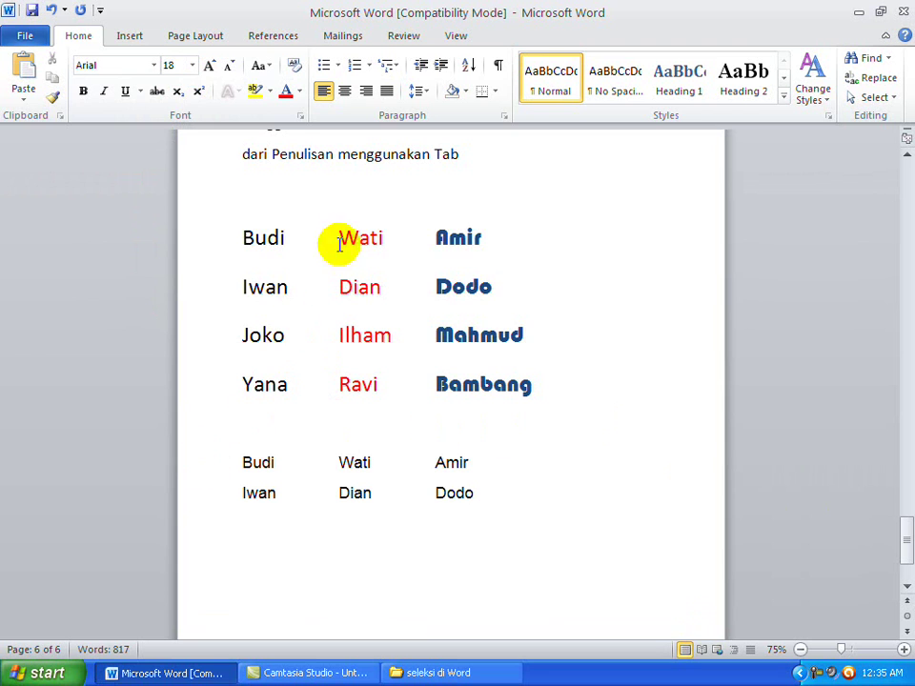
Select the four formatted name rows as whole lines, clear the selection, and delete the two plain rows typed below them
left_click_drag(211, 257, 184, 382)
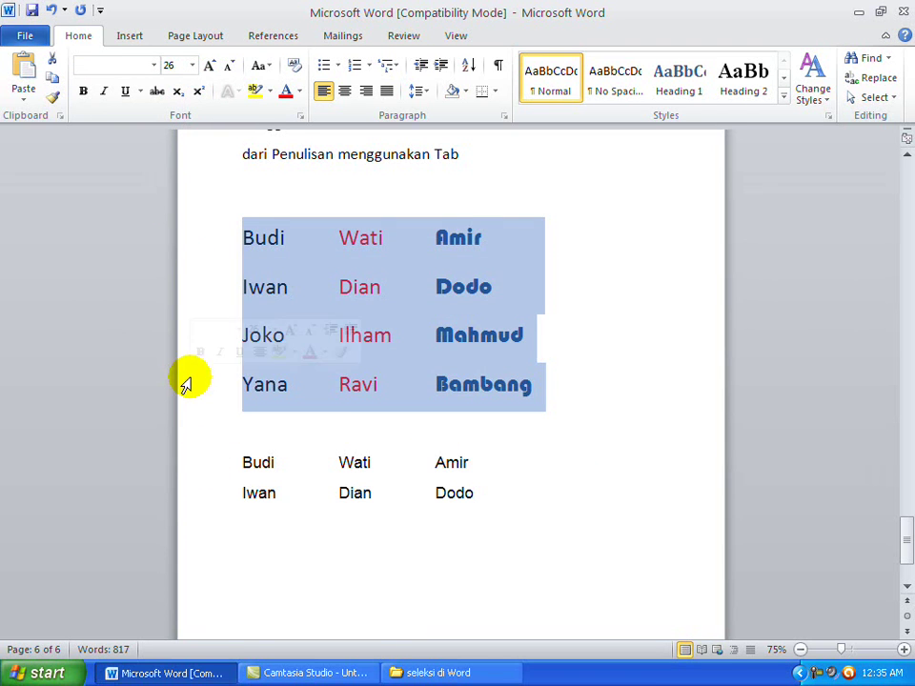
left_click(536, 473)
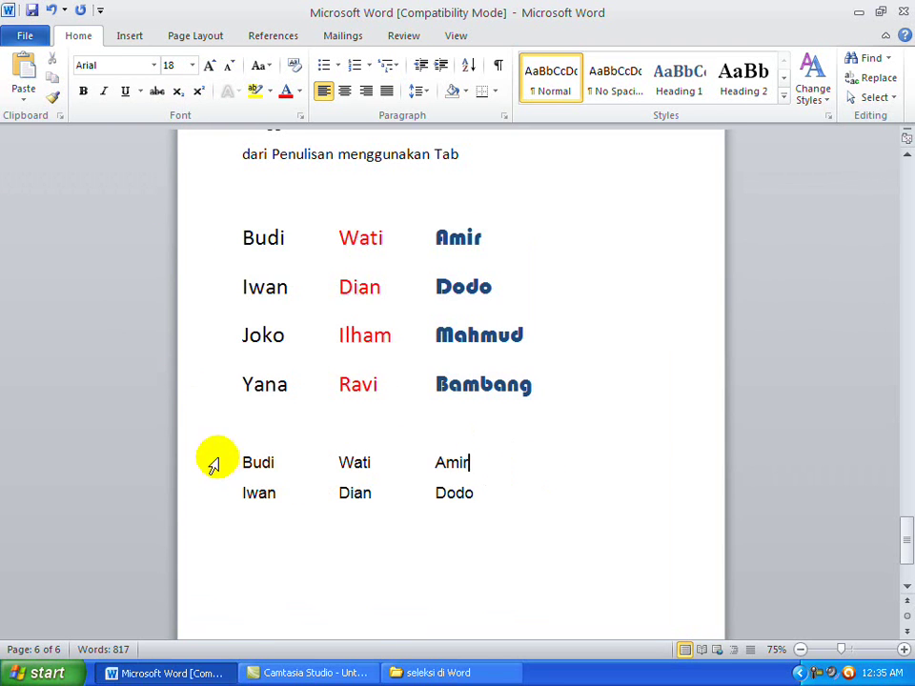
left_click_drag(212, 459, 196, 509)
key("Delete")
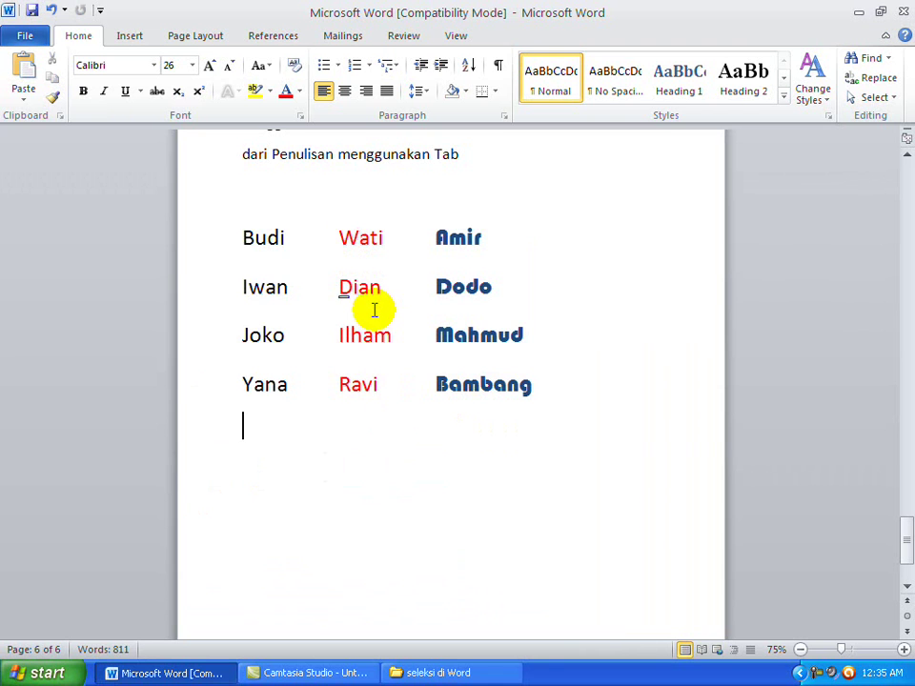
Select only the middle red column of names as a vertical block, make it bold, and clear the selection
key("alt")
left_click_drag(345, 235, 396, 390)
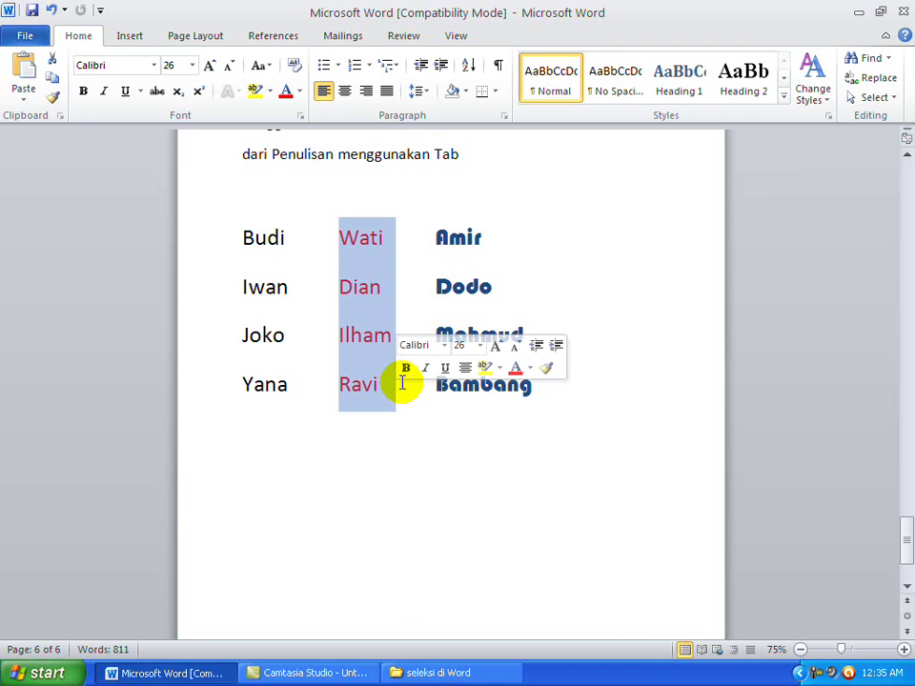
left_click(407, 369)
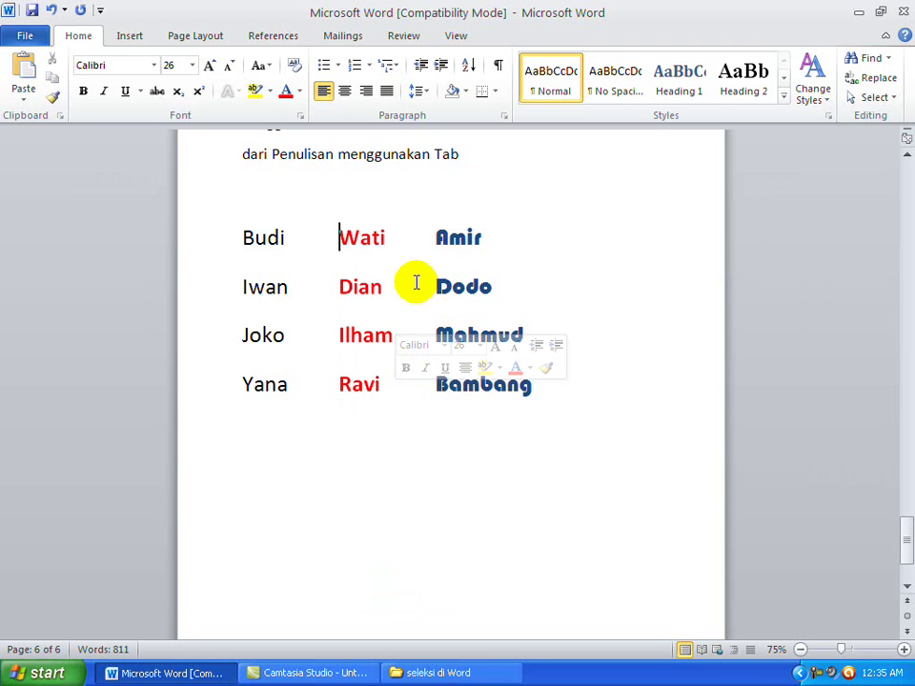
left_click(481, 427)
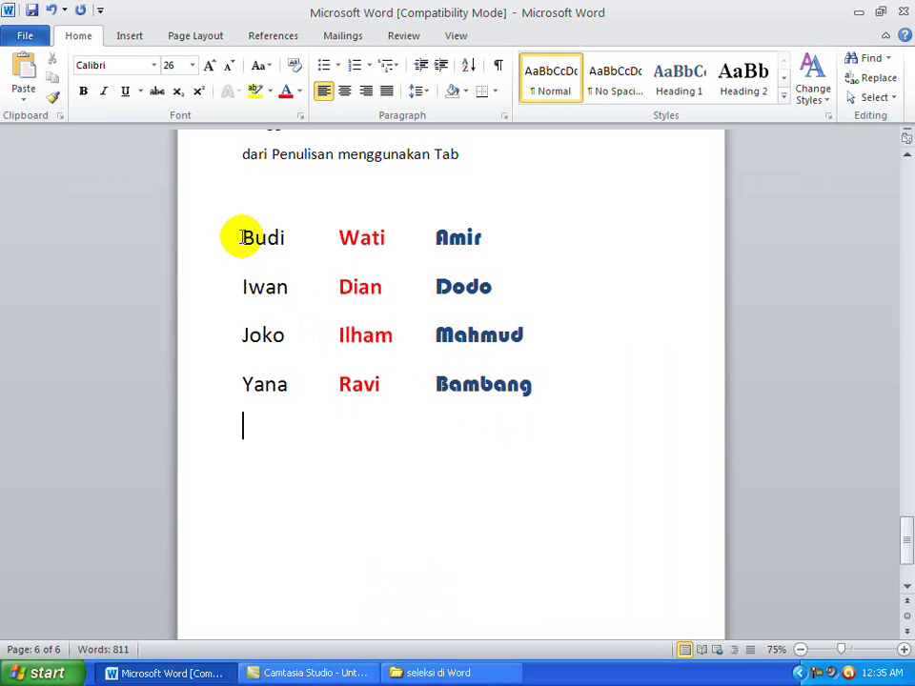
Select only the first column of names as a vertical block, set its font color to light blue, and clear the selection
left_click_drag(243, 238, 287, 383)
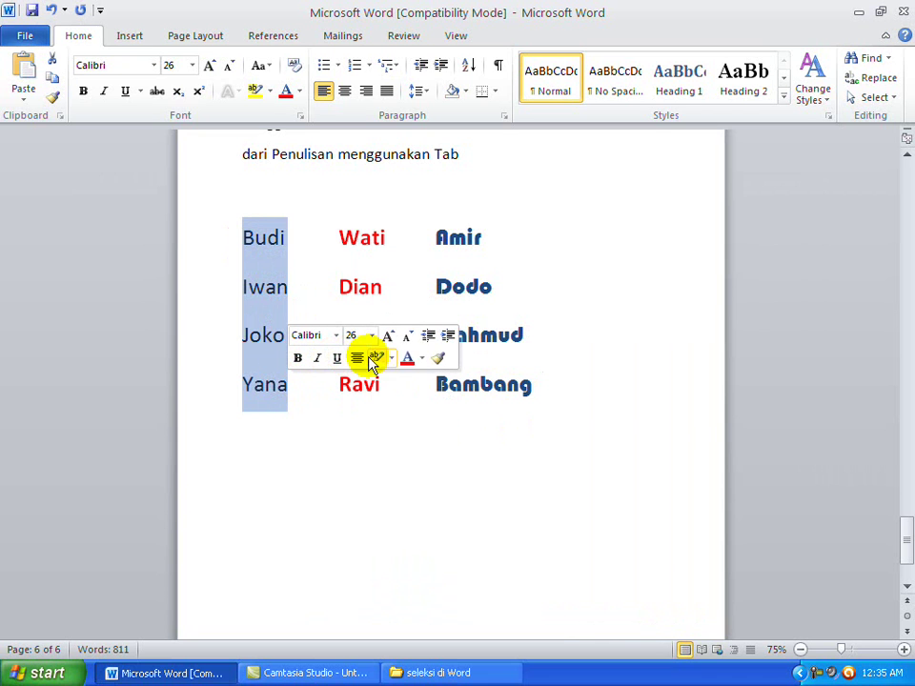
left_click(421, 359)
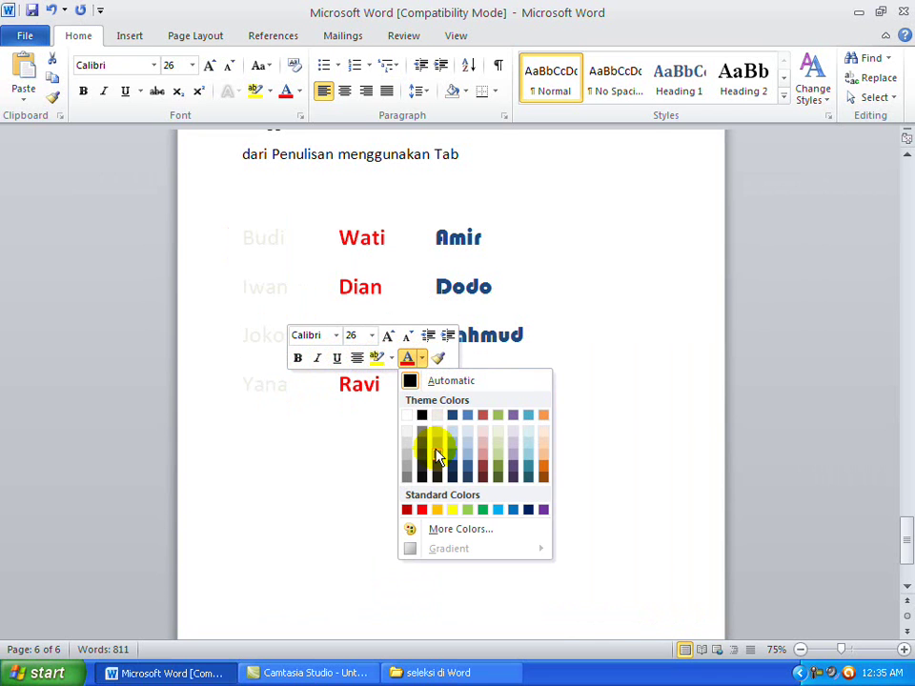
left_click(505, 509)
left_click(412, 459)
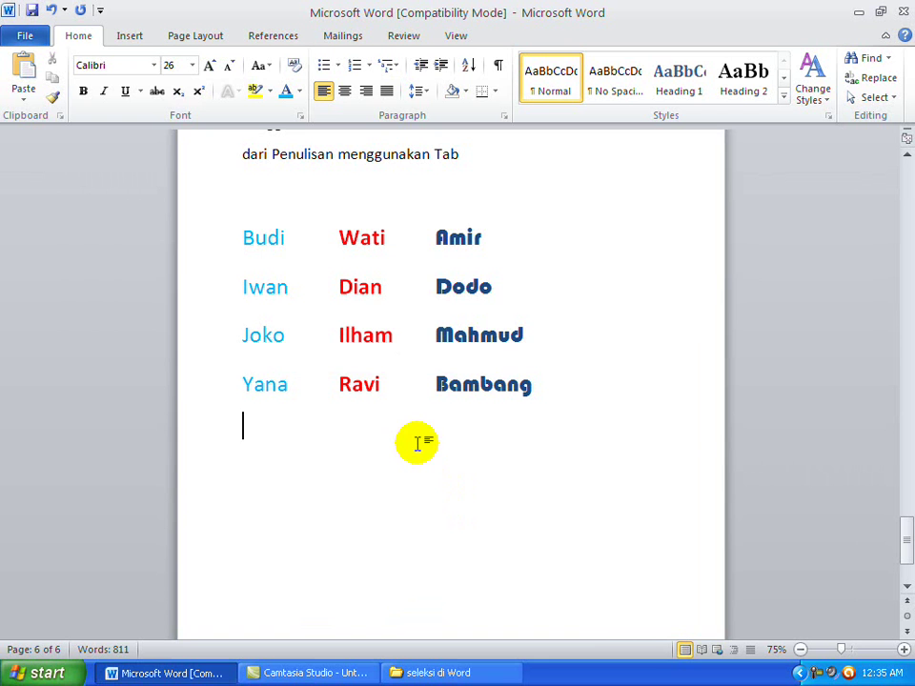
Return to the selection methods table on page 1 and minimize the document window
left_click_drag(907, 524, 906, 167)
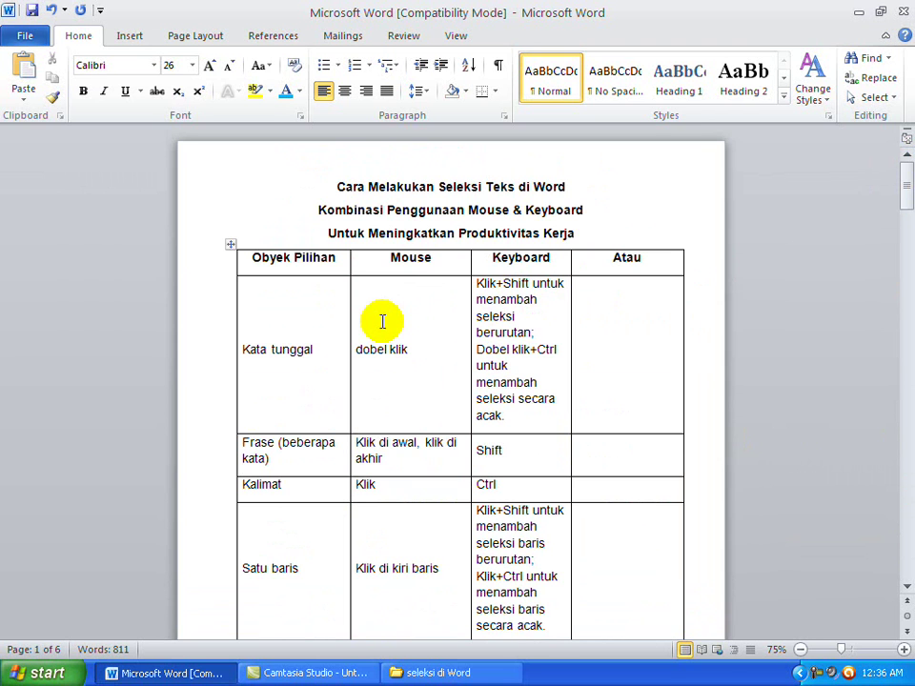
left_click(858, 11)
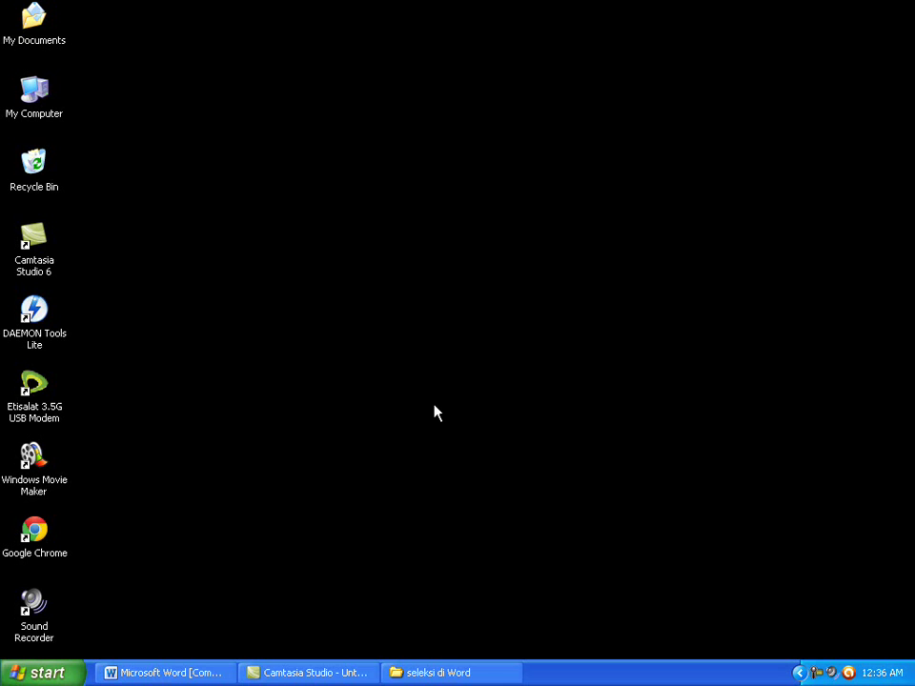